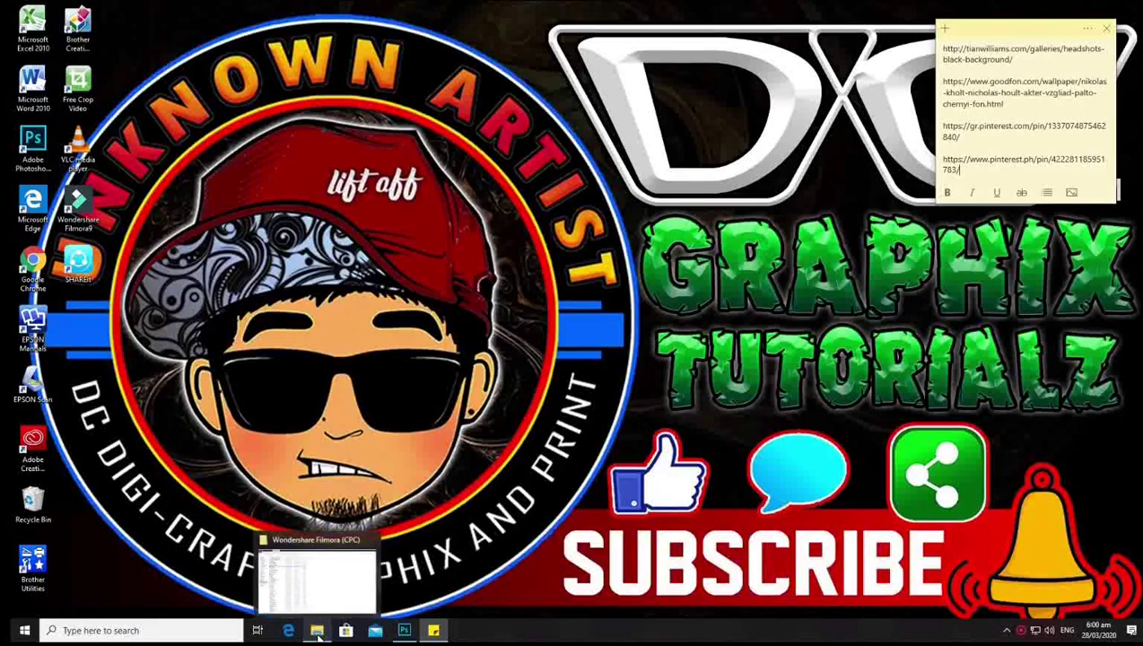
Open the bearded-man portrait from D: Downloads in Photoshop CC 2017 via Open with.
left_click(318, 632)
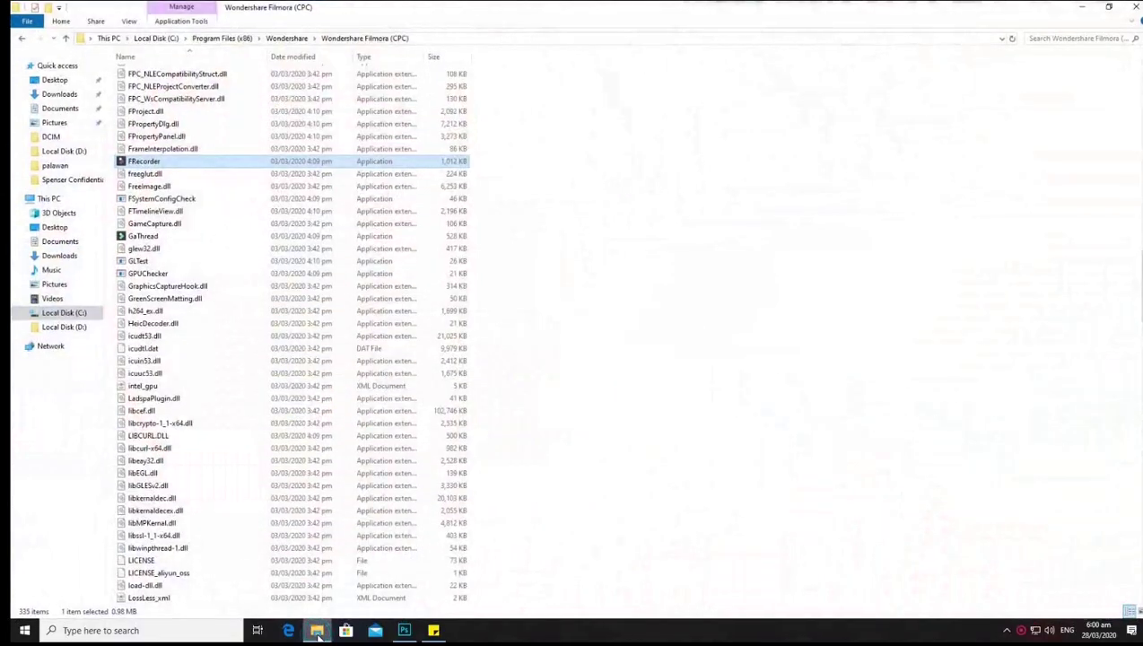
left_click(79, 329)
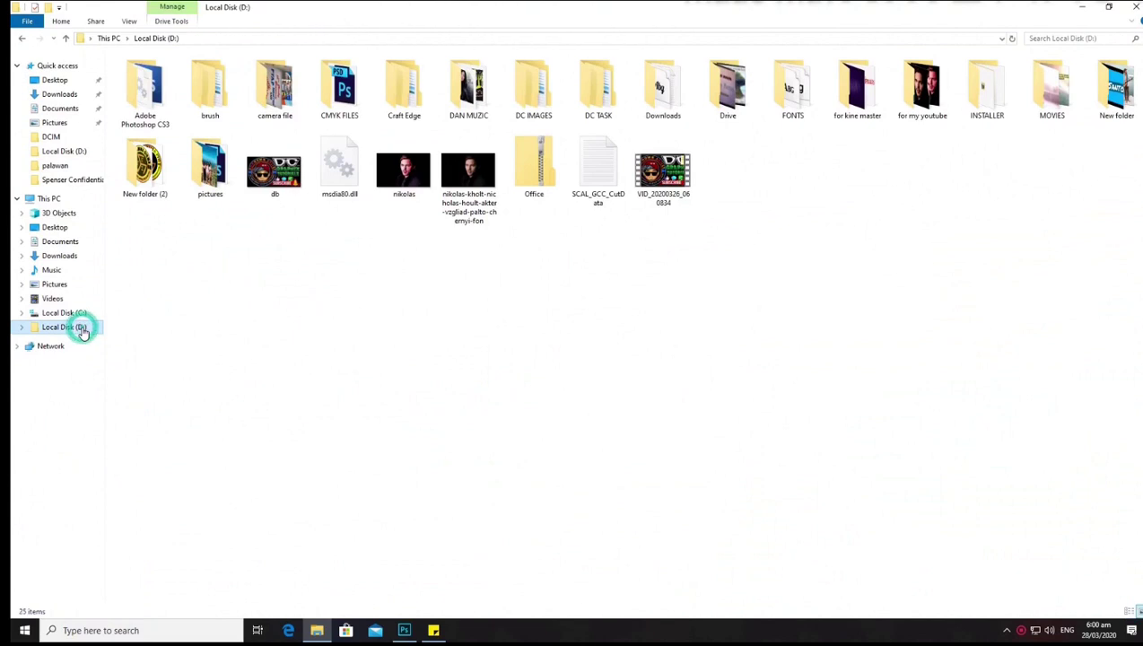
left_click(72, 95)
left_click(204, 111)
right_click(201, 109)
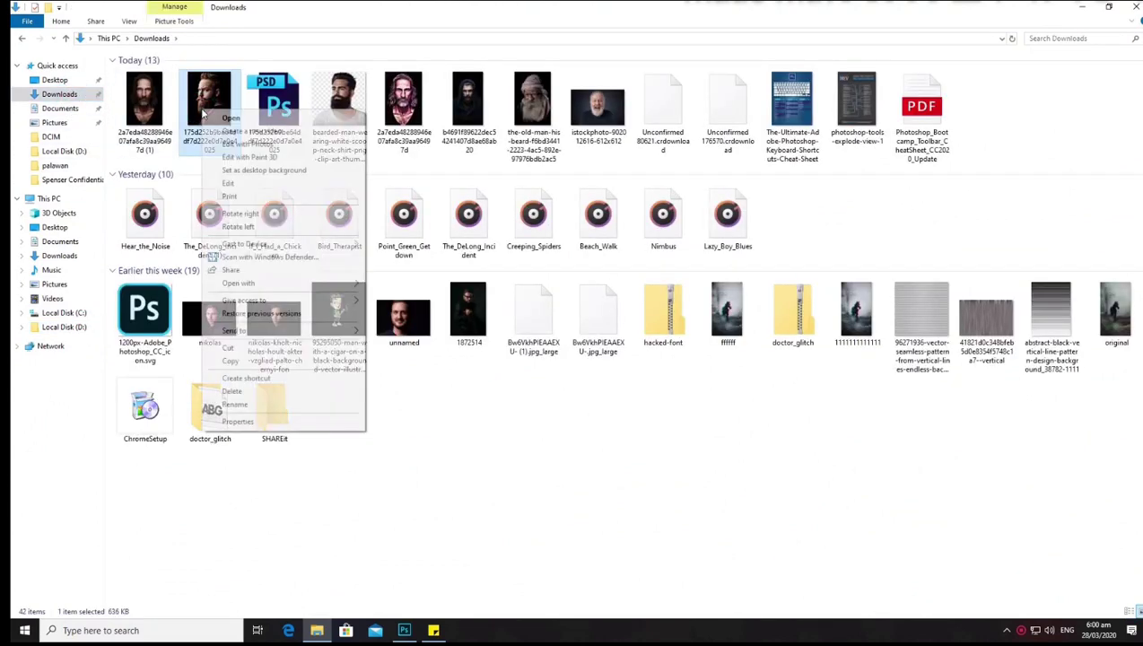
mouse_move(239, 283)
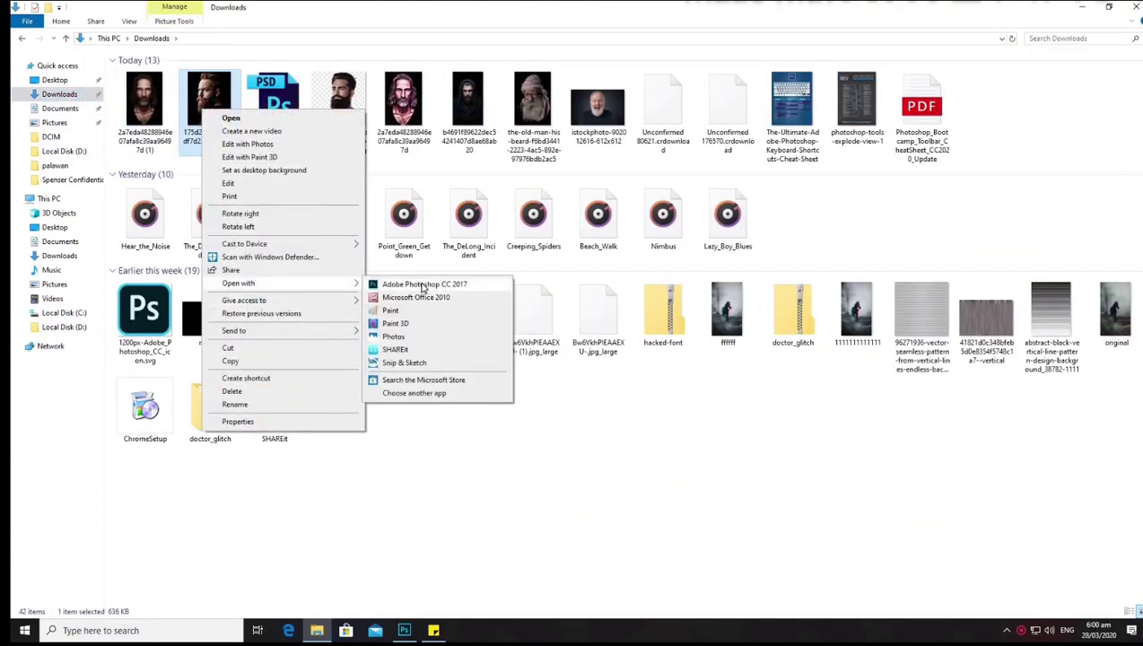
left_click(422, 288)
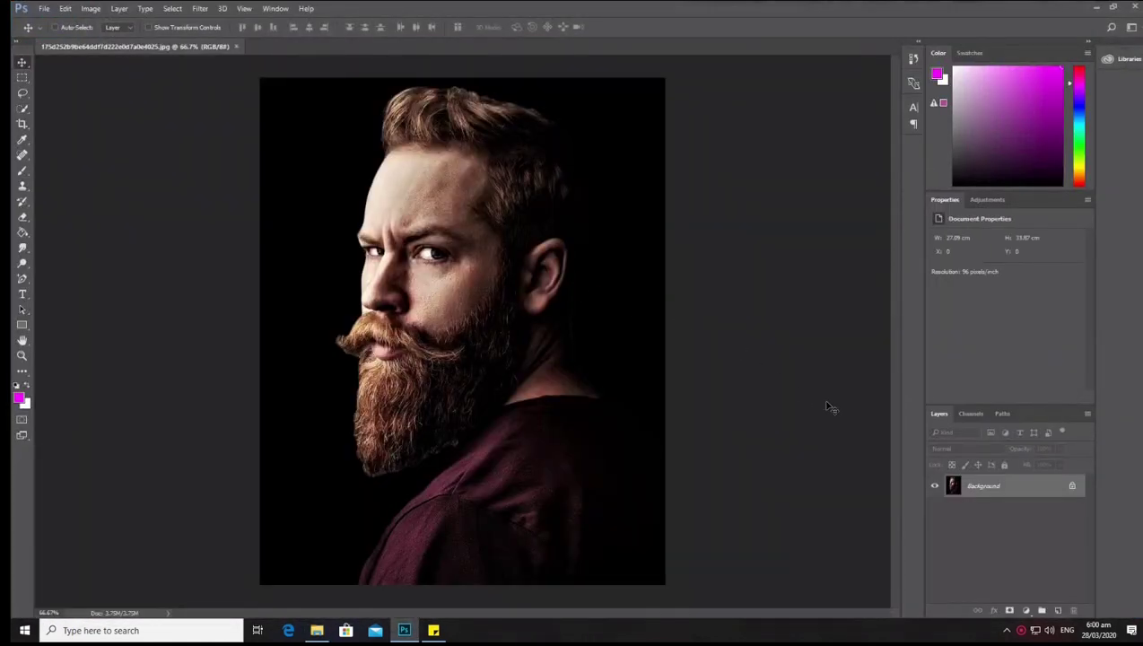
Duplicate the Background layer, accepting the default name Background copy.
right_click(996, 493)
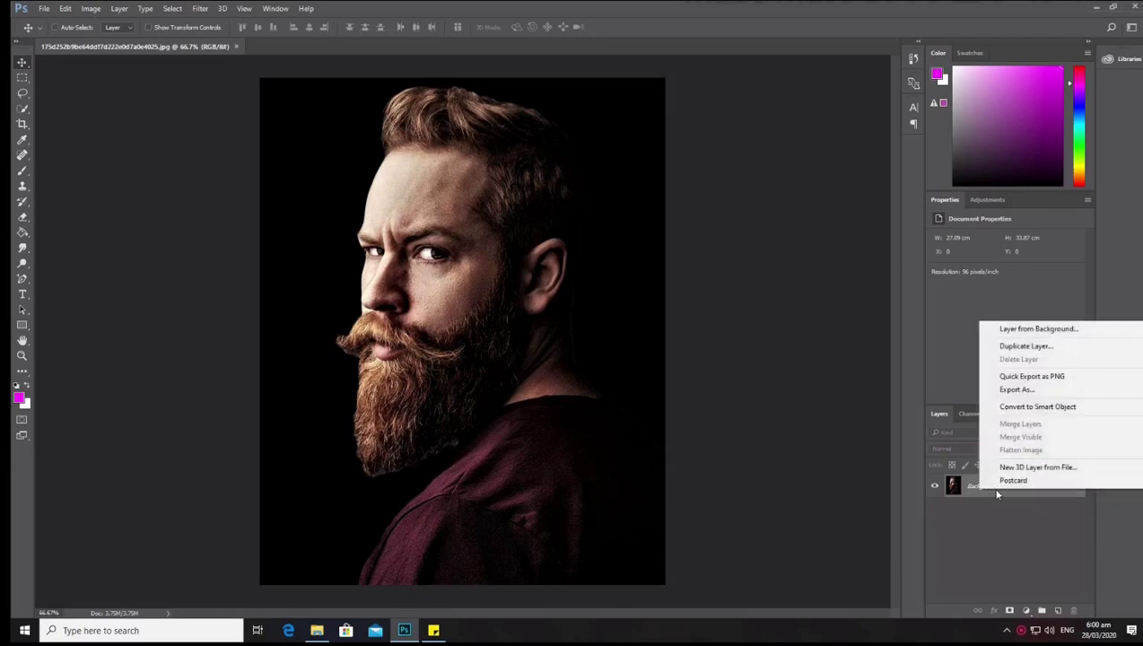
left_click(1006, 347)
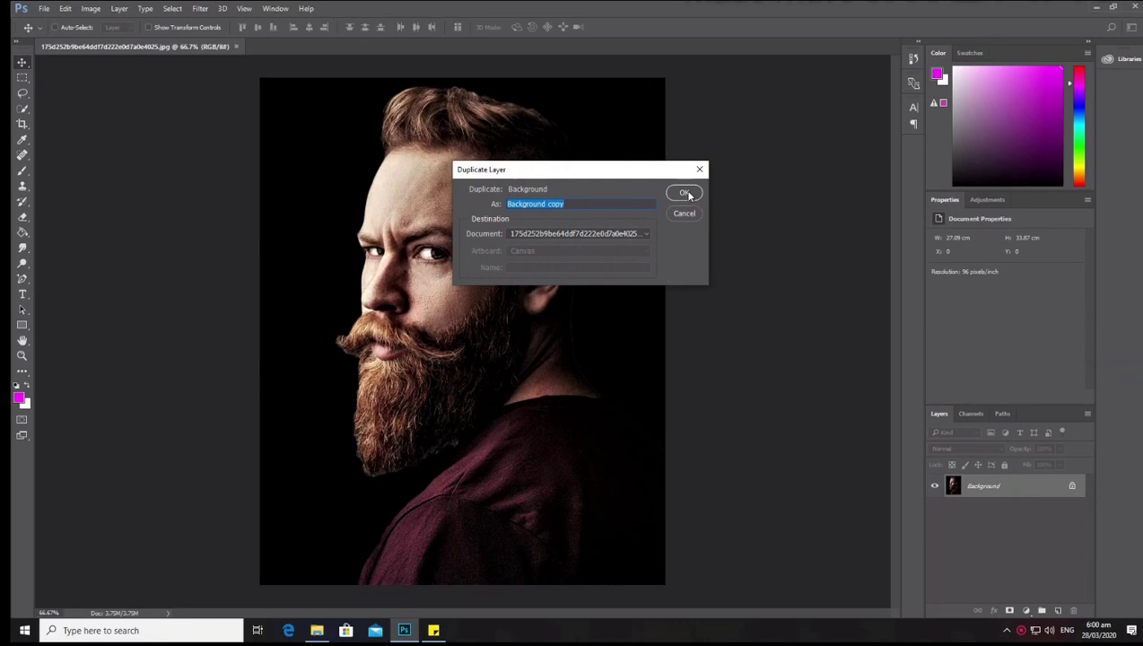
left_click(685, 193)
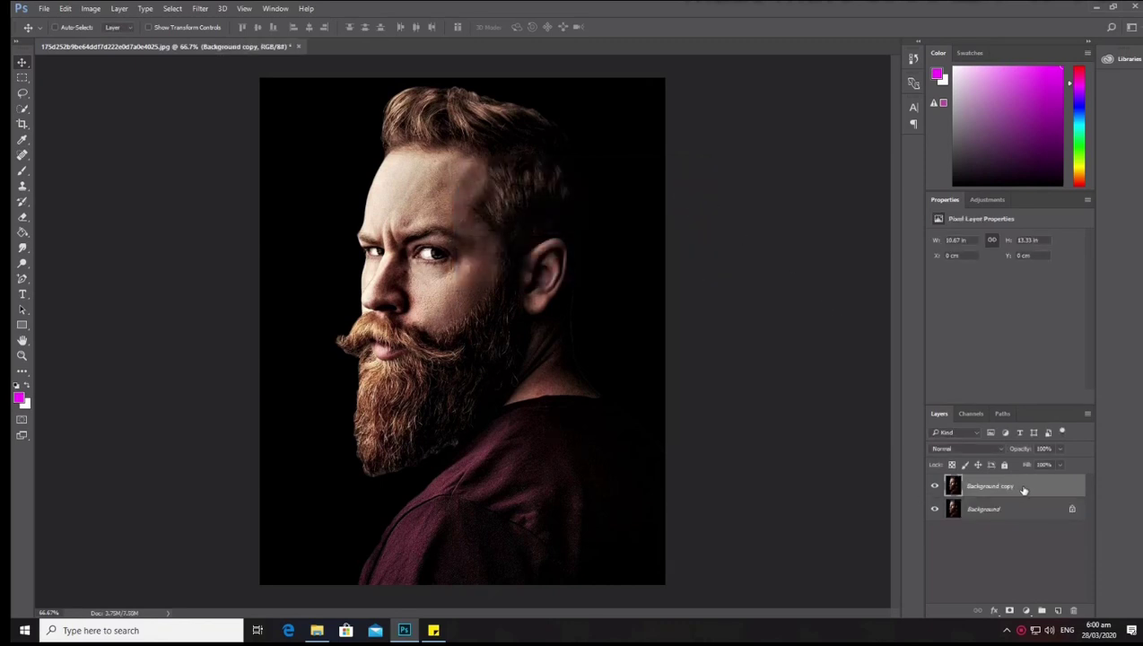
left_click(89, 10)
mouse_move(109, 39)
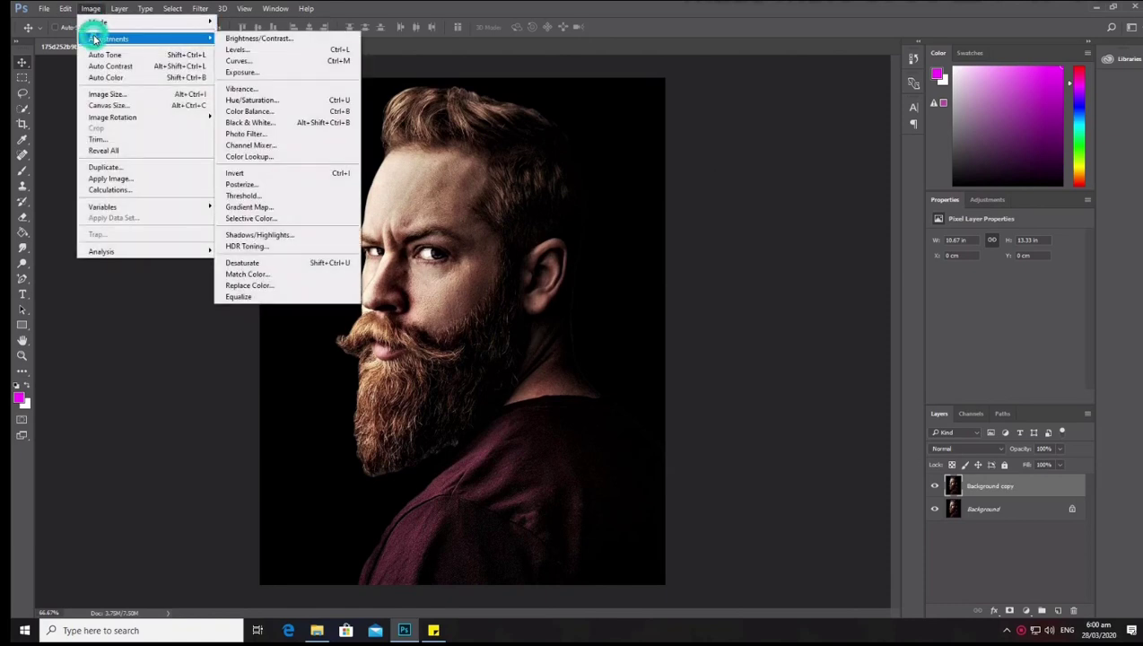
Apply Shadows/Highlights to Background copy with a Shadows Amount of 30%.
left_click(284, 236)
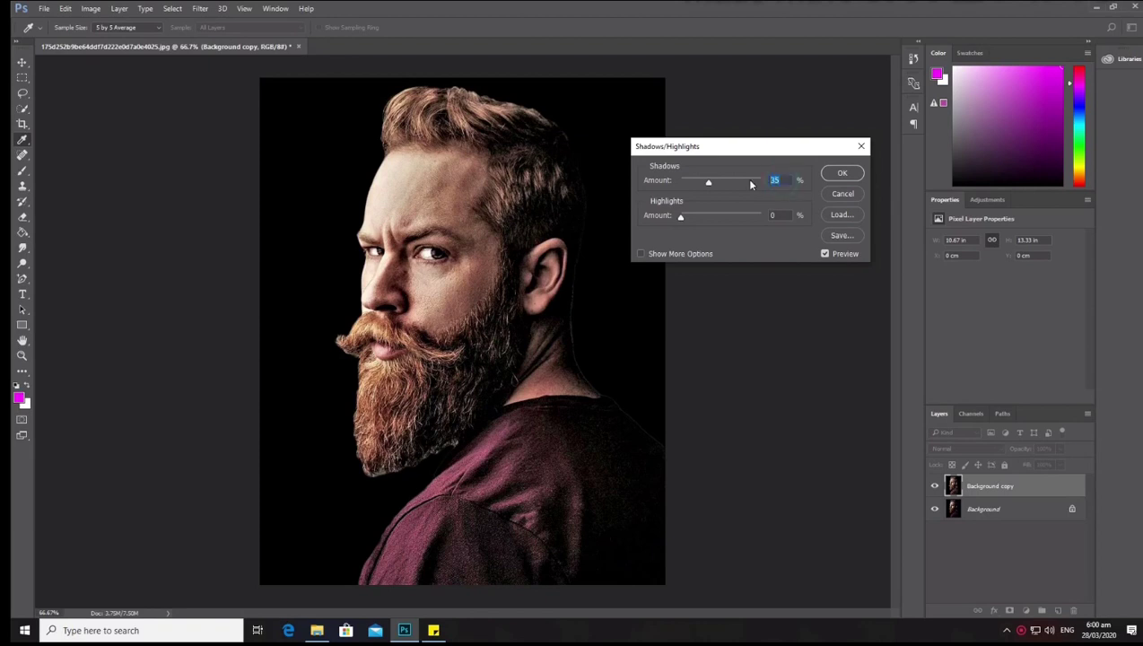
type("30")
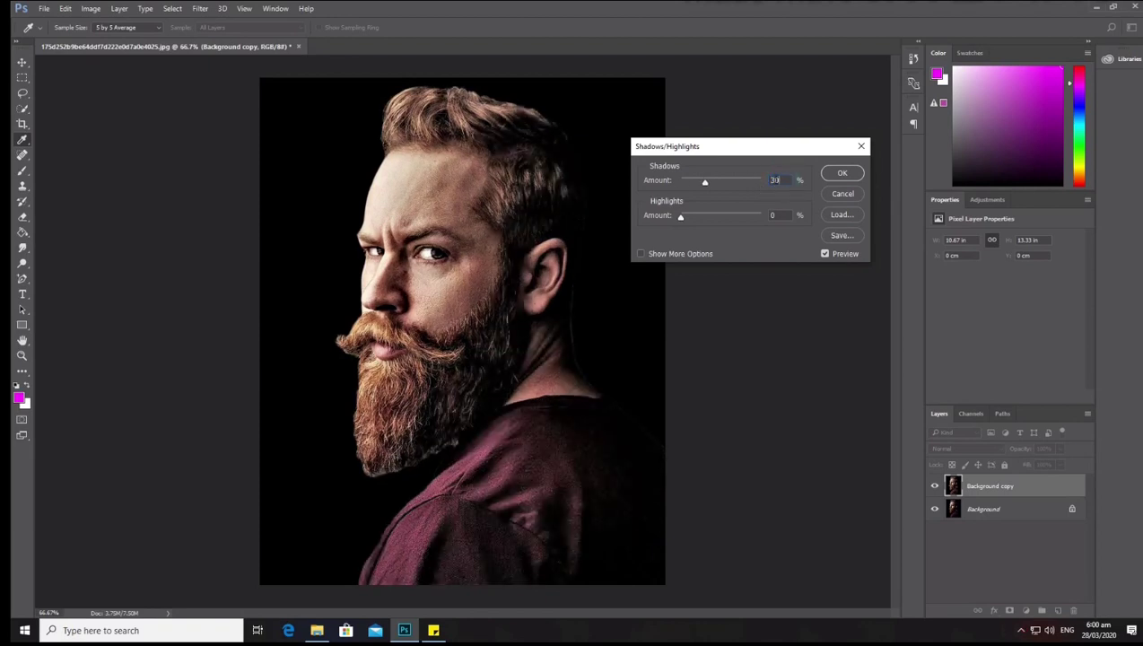
left_click(839, 178)
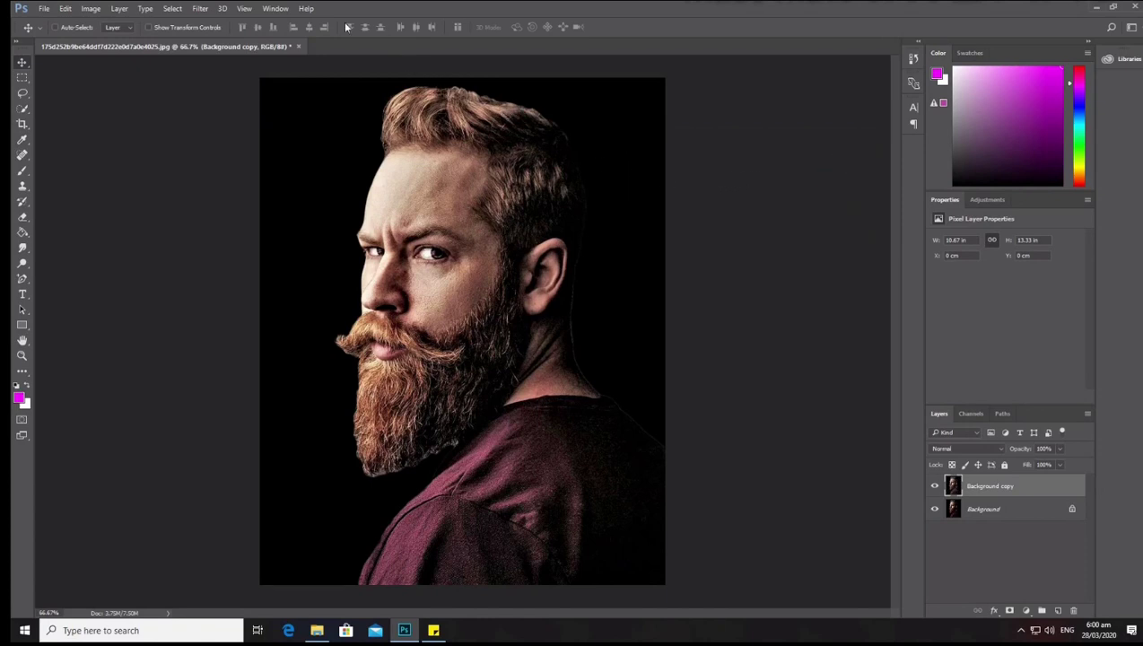
Apply Levels with black input 10 and white input 245 to Background copy.
left_click(93, 10)
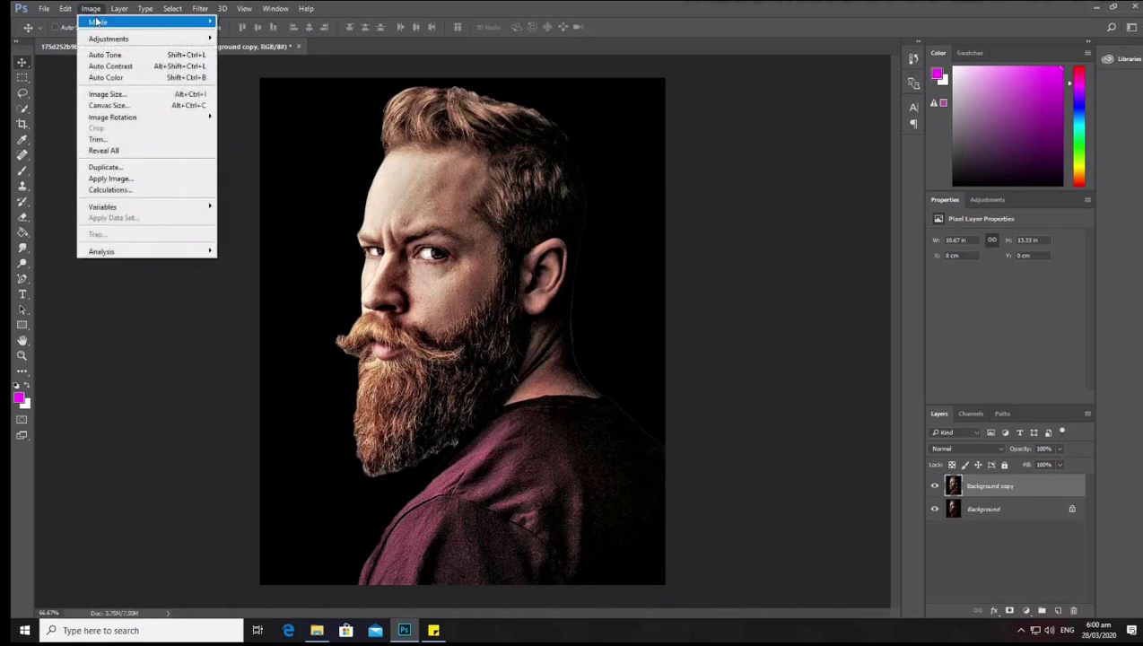
mouse_move(109, 38)
left_click(249, 60)
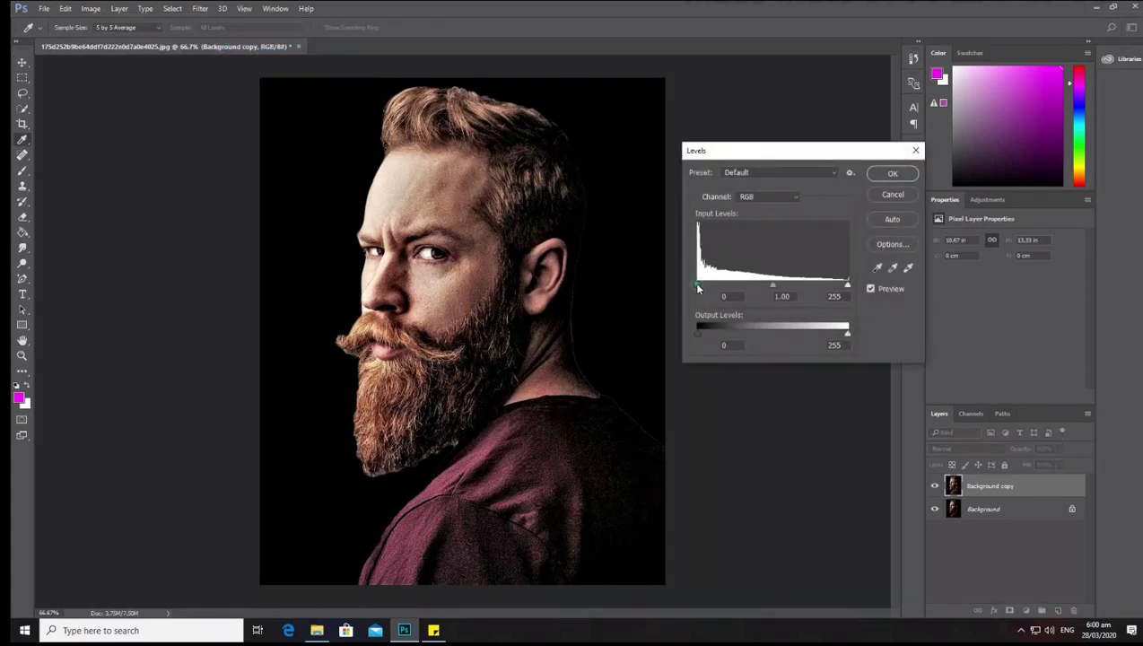
left_click_drag(698, 285, 706, 289)
double_click(727, 297)
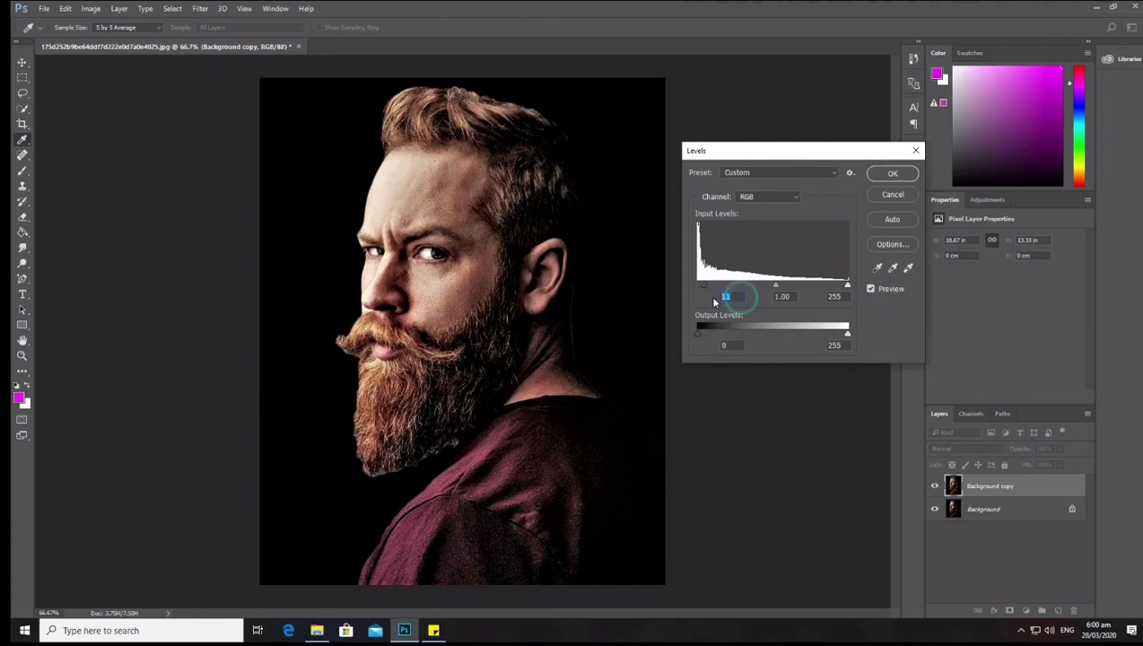
type("1")
left_click_drag(847, 285, 844, 287)
left_click(838, 296)
double_click(834, 297)
type("245")
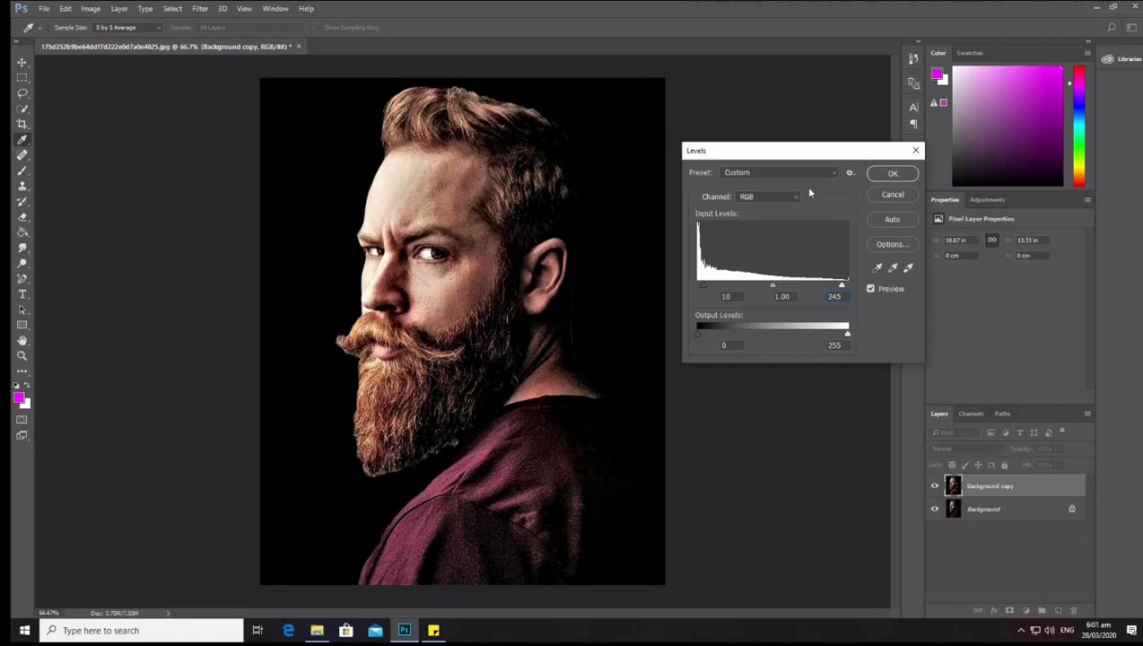
left_click(893, 174)
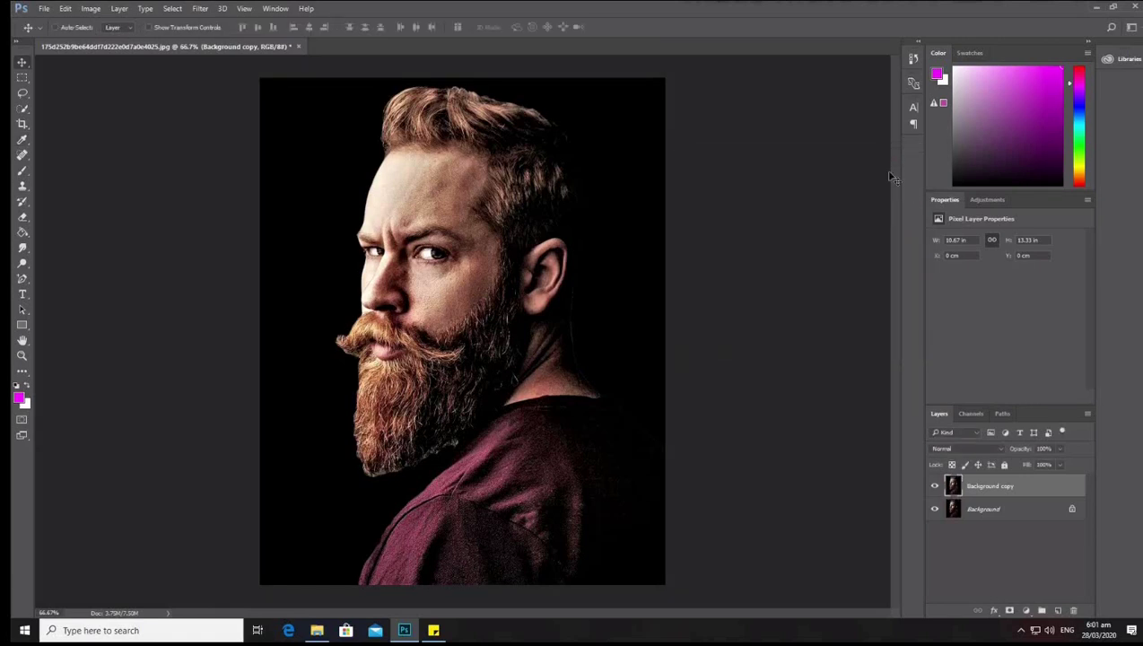
Duplicate Background copy into a new Background copy 2 layer.
right_click(1034, 489)
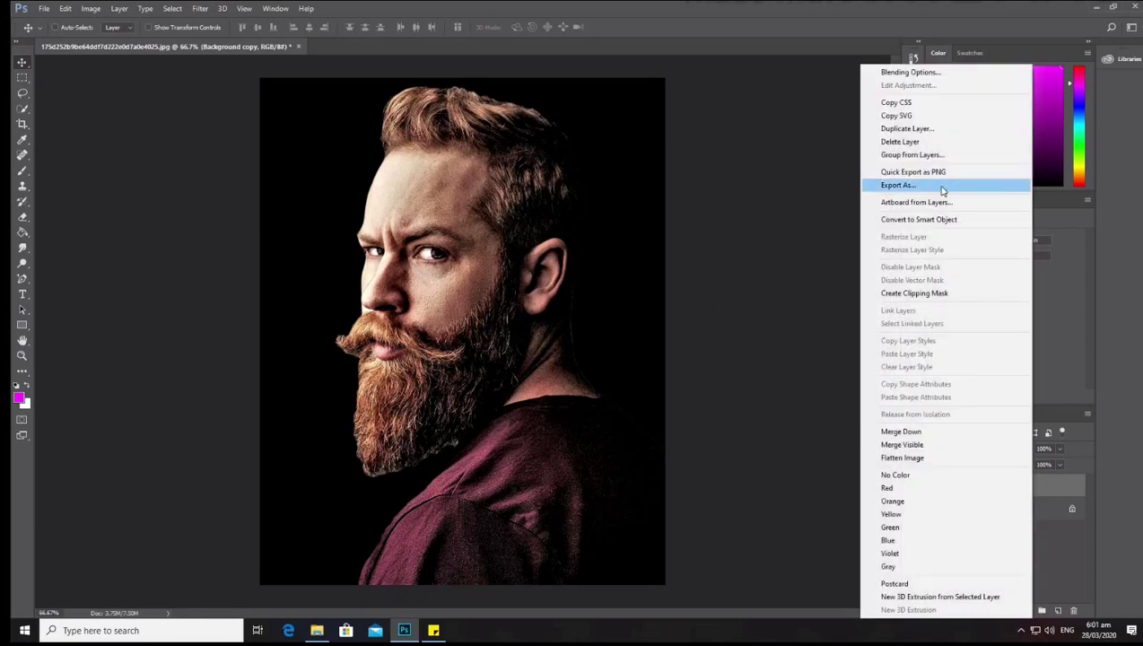
left_click(935, 130)
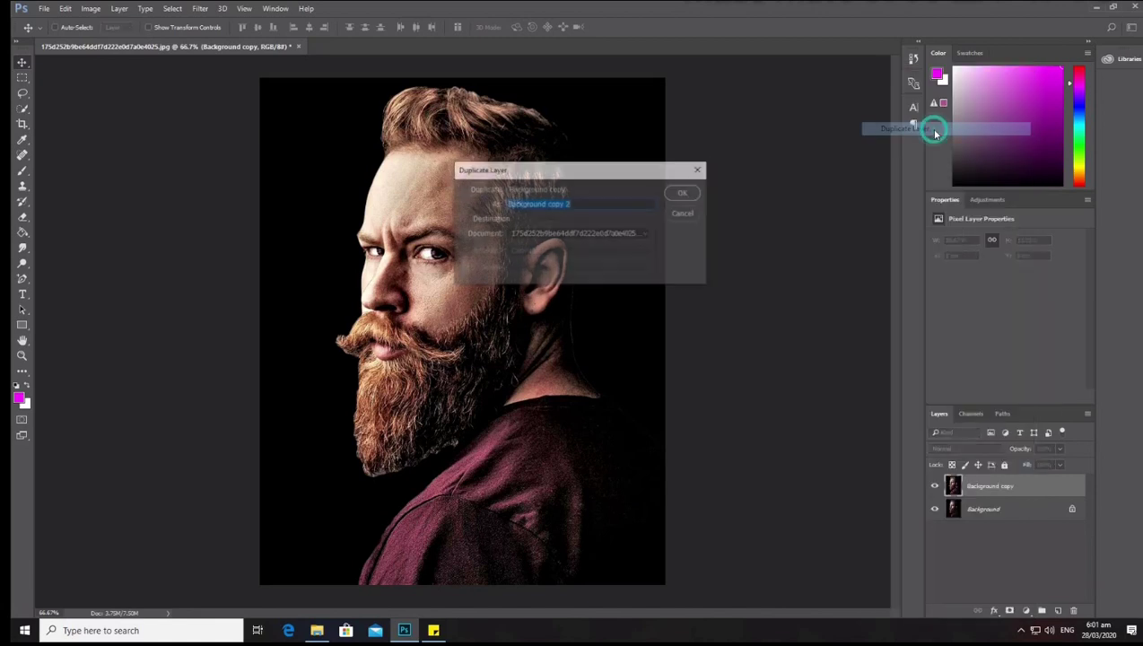
left_click(681, 193)
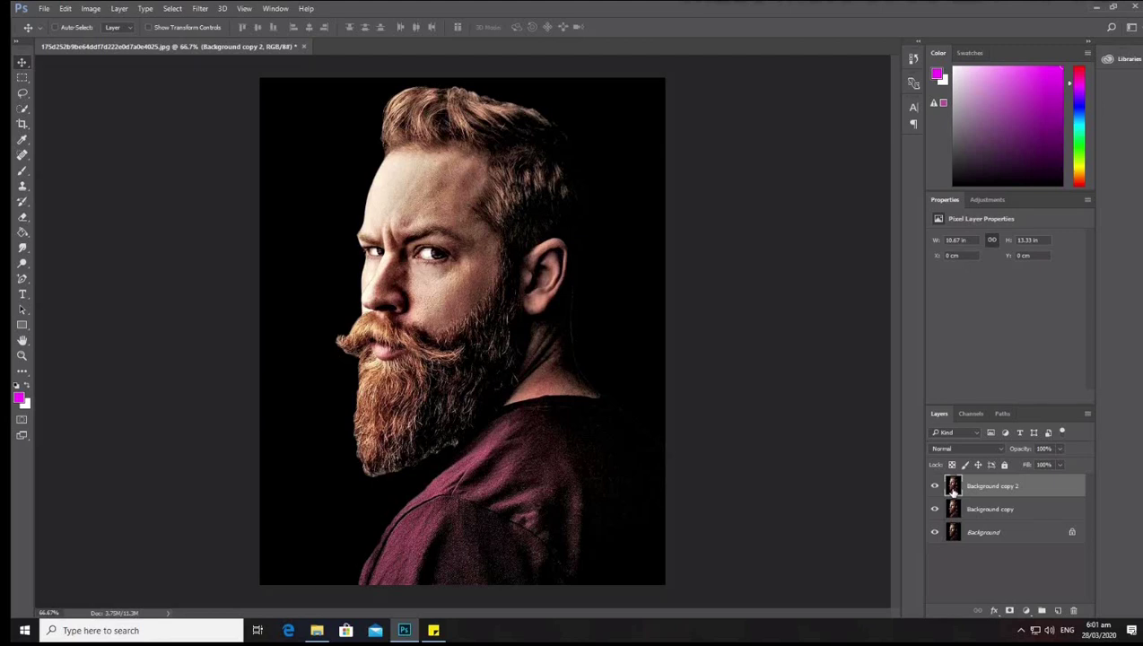
Set up a High Pass filter with a 3-pixel radius on Background copy 2.
left_click(201, 9)
mouse_move(208, 241)
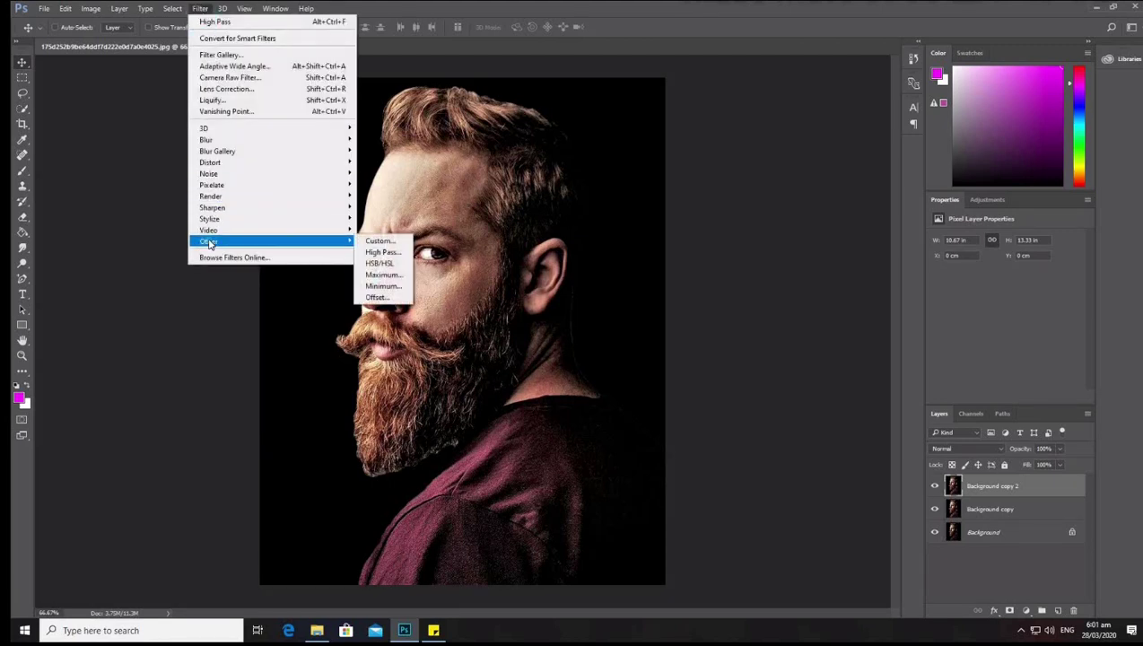
left_click(384, 252)
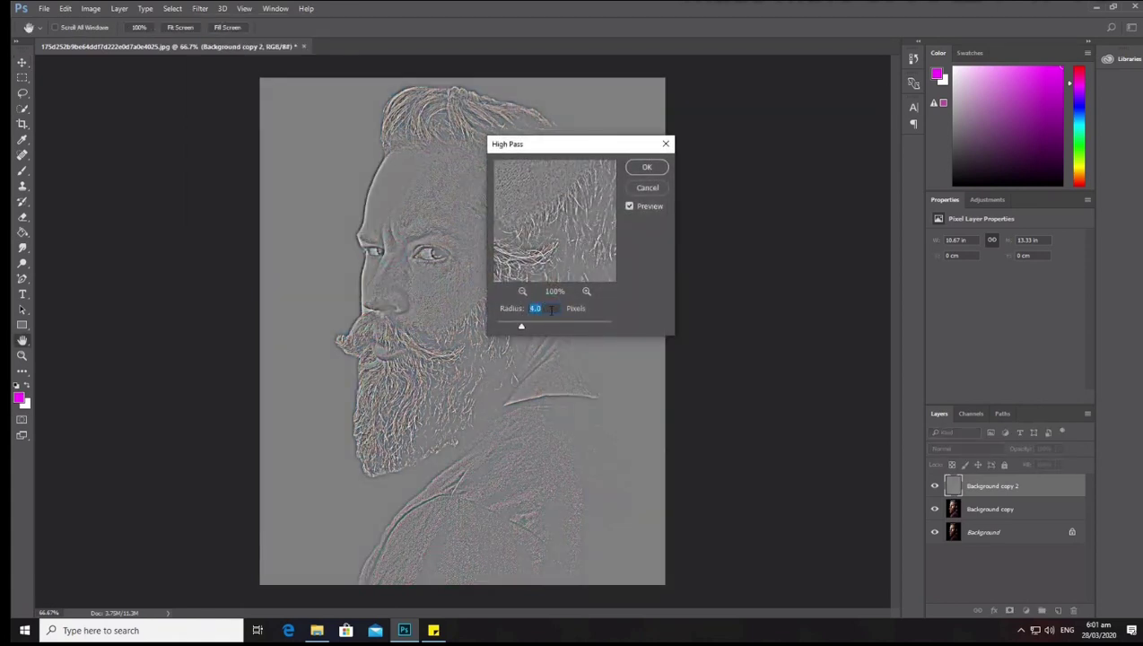
type("3")
Apply the High Pass and blend Background copy 2 in Overlay mode, comparing it on and off.
left_click(643, 169)
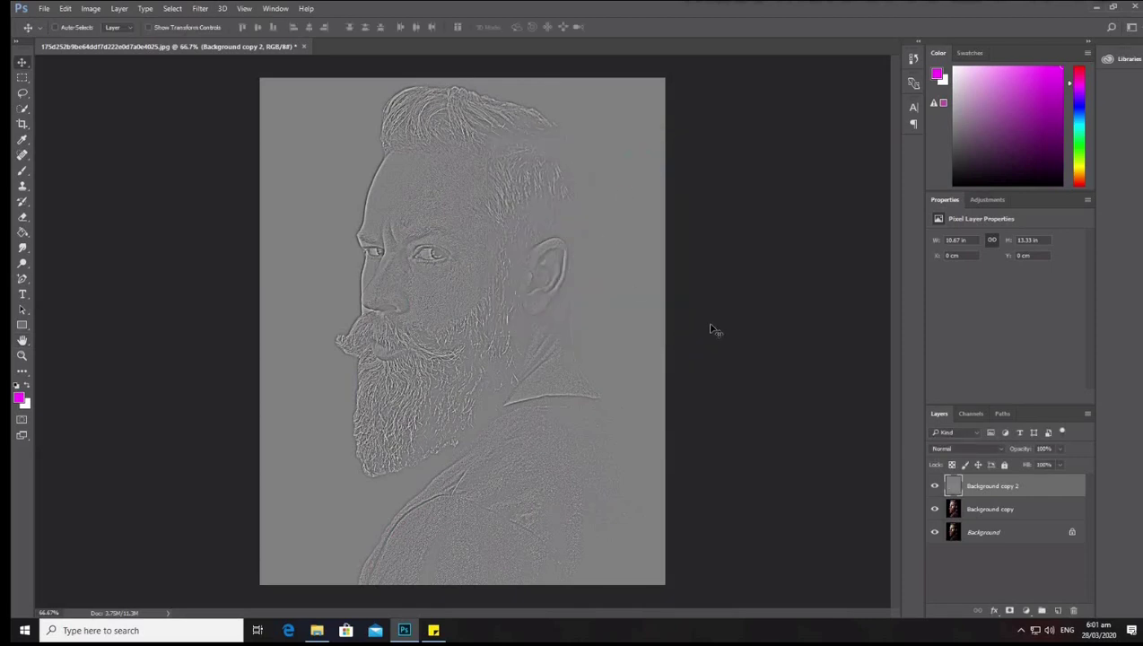
left_click(995, 448)
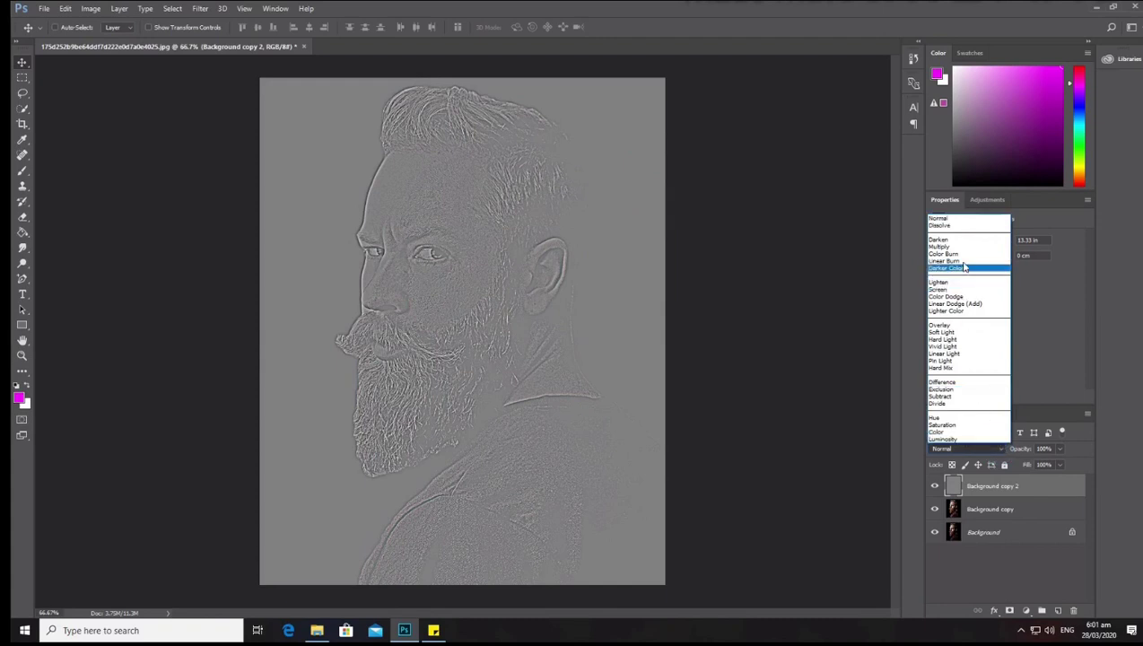
left_click(956, 326)
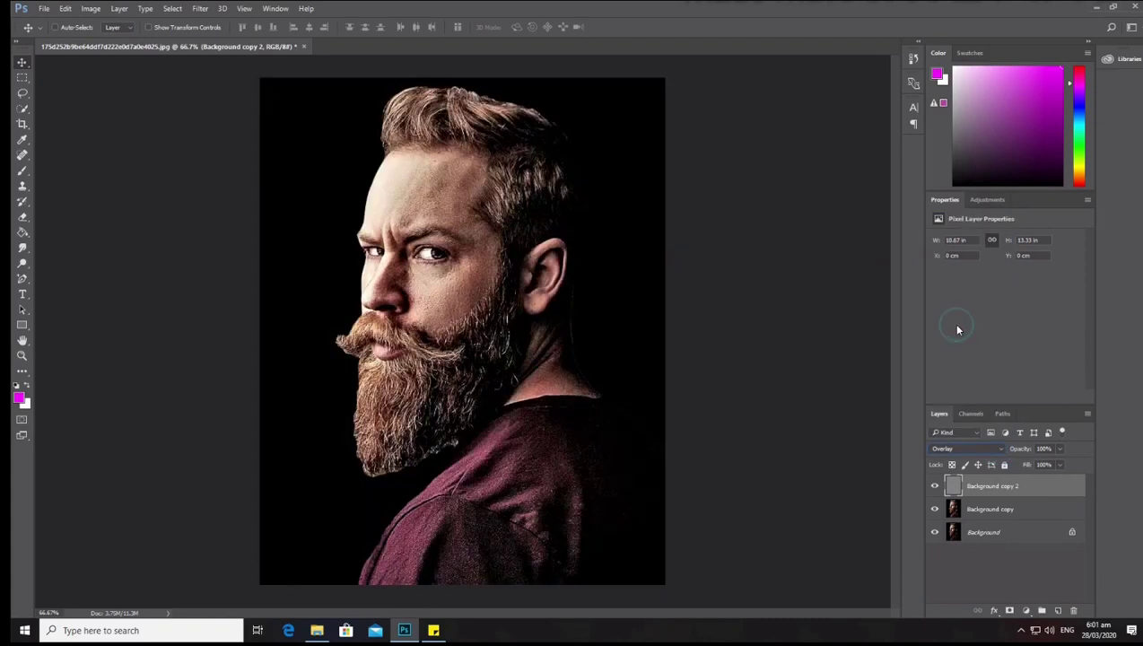
left_click(935, 486)
left_click(935, 487)
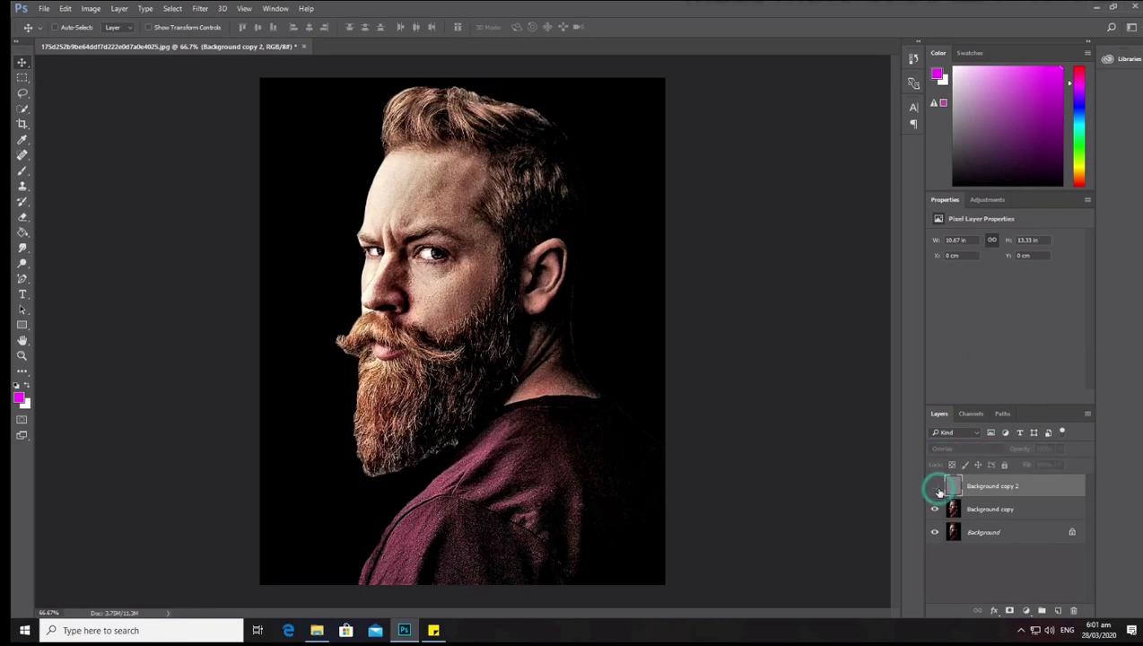
Merge Background copy and Background copy 2 into a single layer.
left_click(1024, 508, "shift")
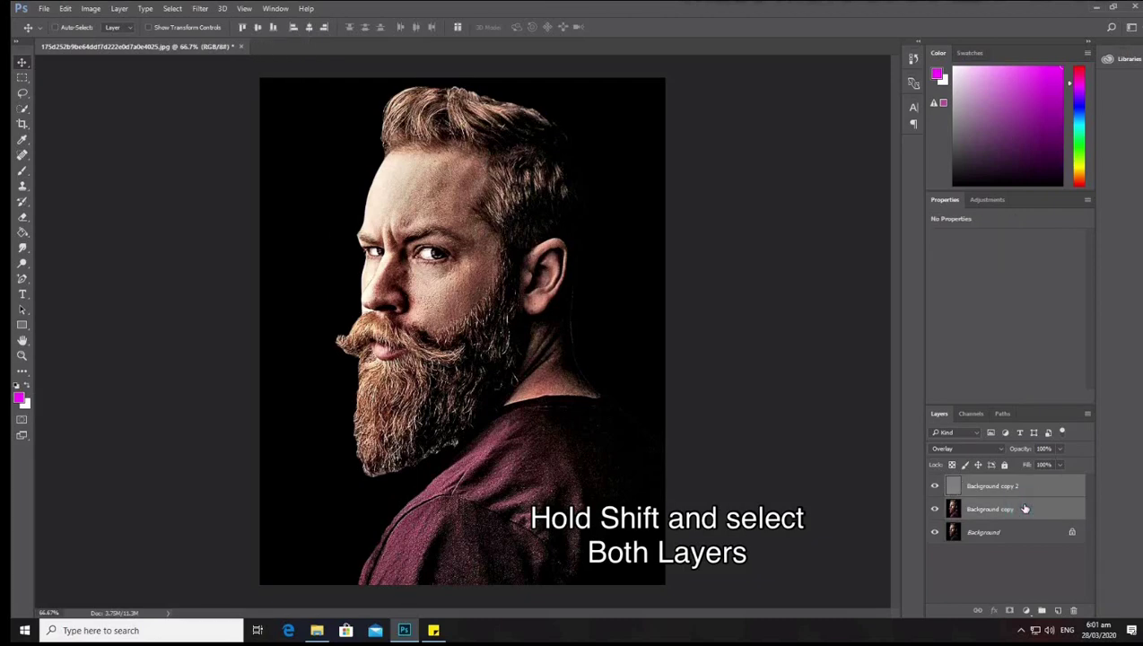
right_click(1025, 509)
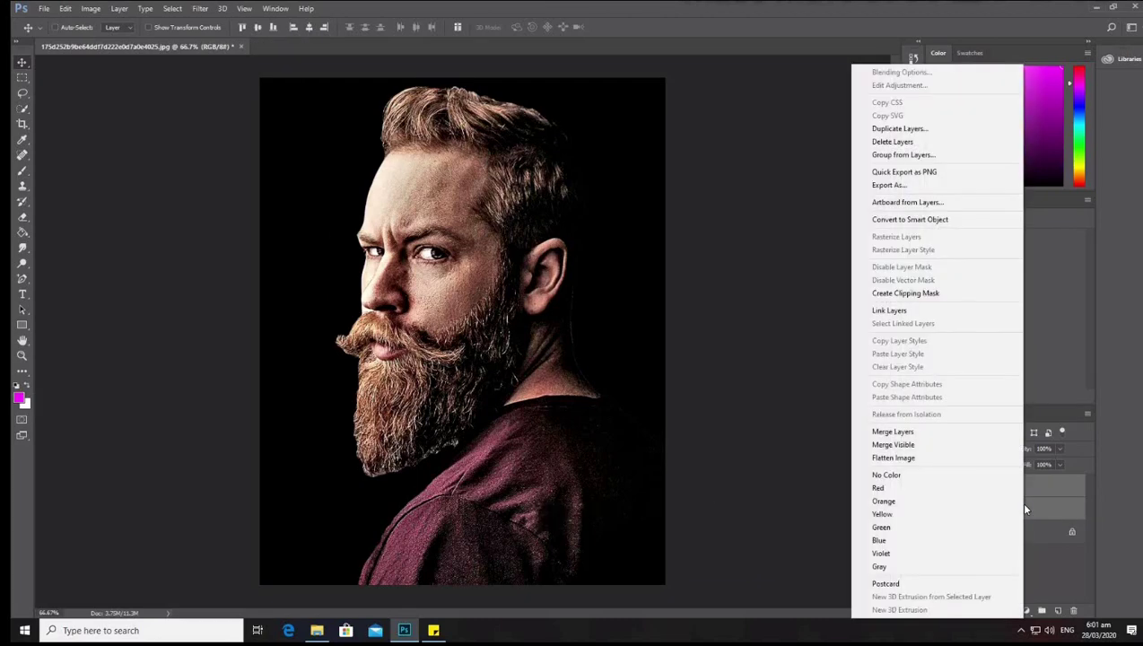
left_click(971, 434)
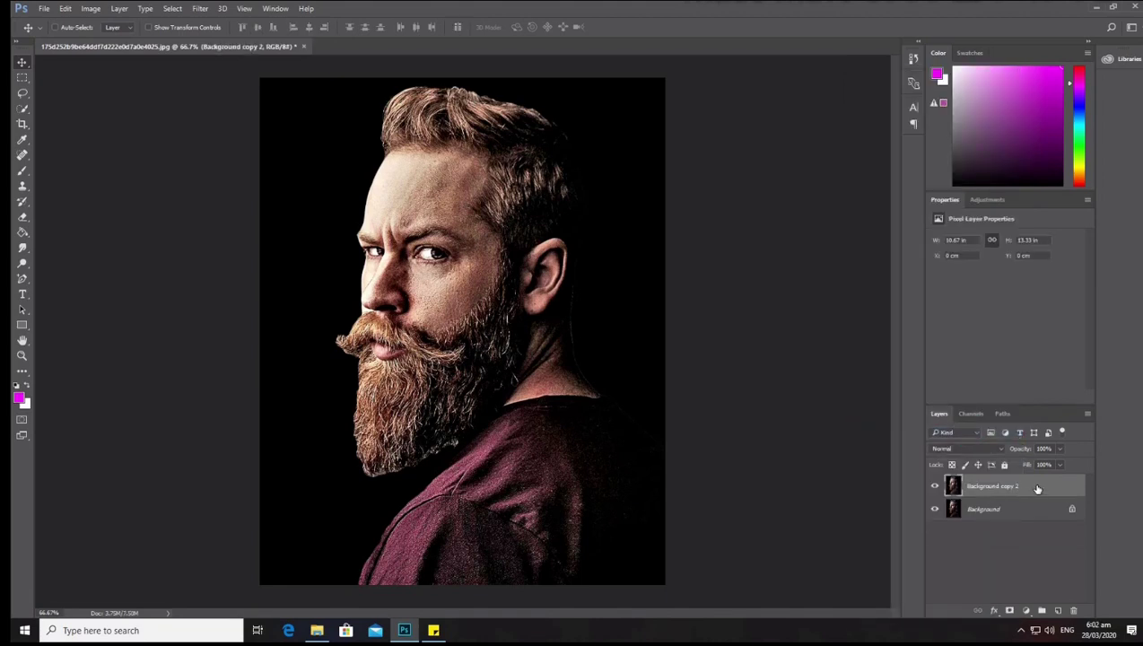
Sharpen the merged layer with Unsharp Mask: amount about 130%, radius 2.0, threshold 0.
left_click(1038, 487)
left_click(201, 9)
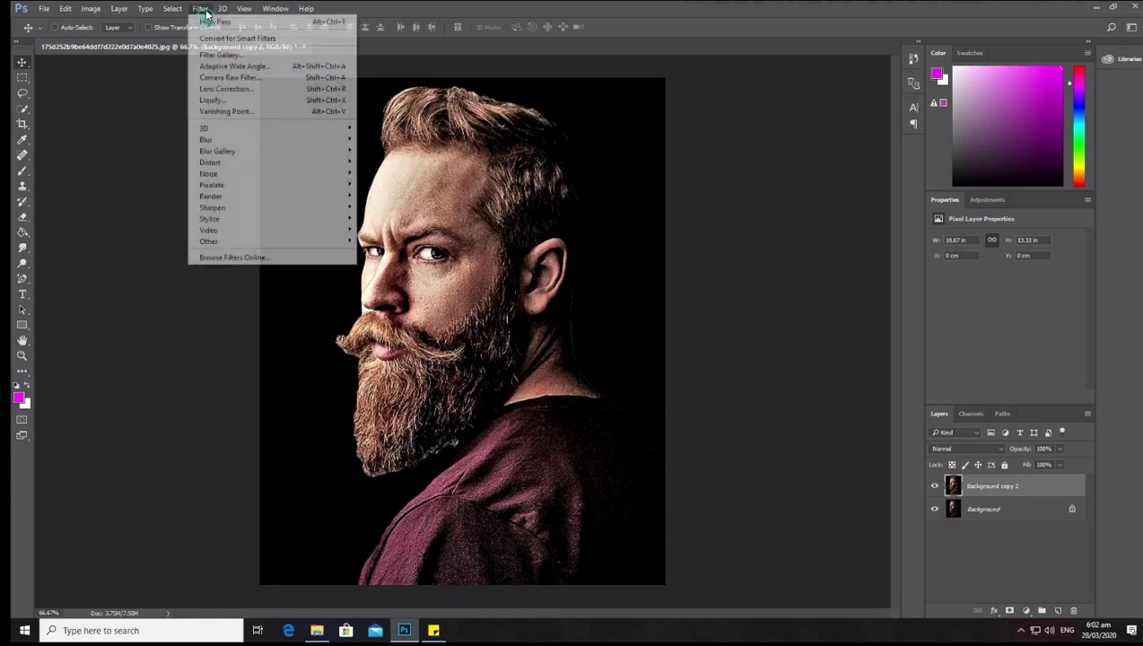
mouse_move(212, 208)
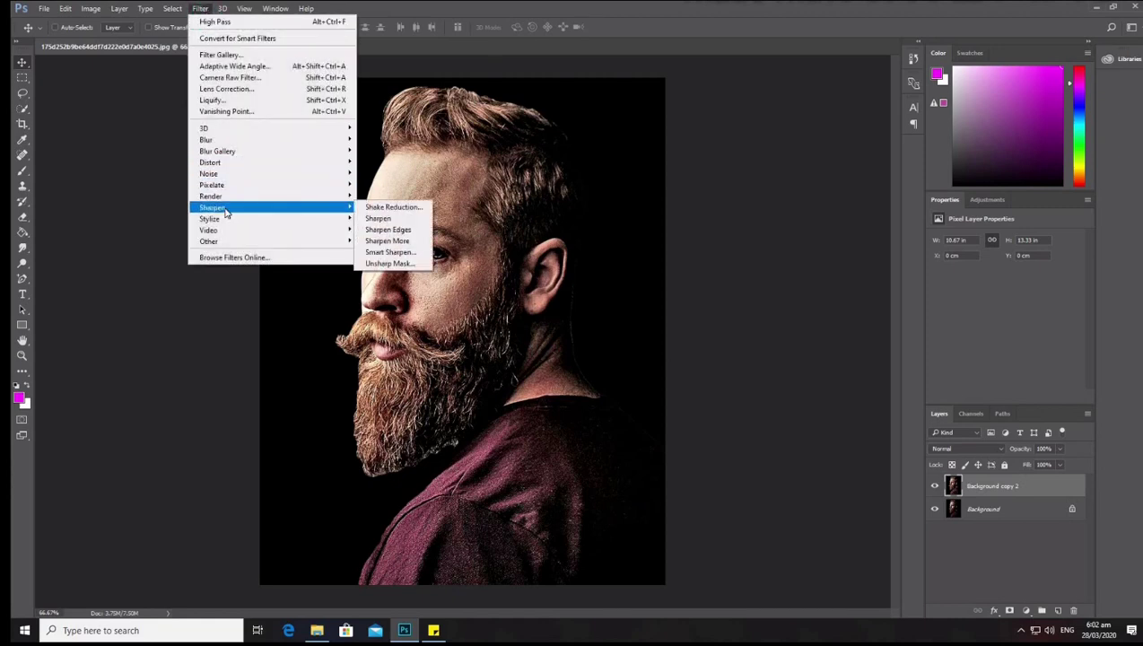
left_click(226, 212)
left_click(380, 264)
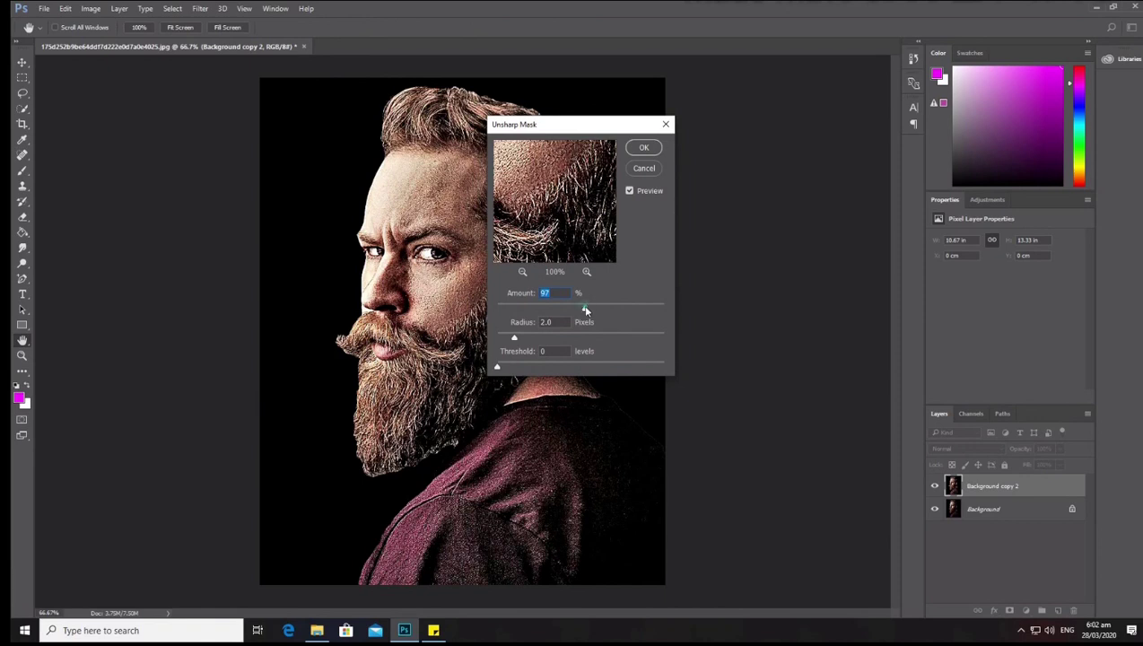
left_click_drag(585, 309, 600, 312)
double_click(549, 293)
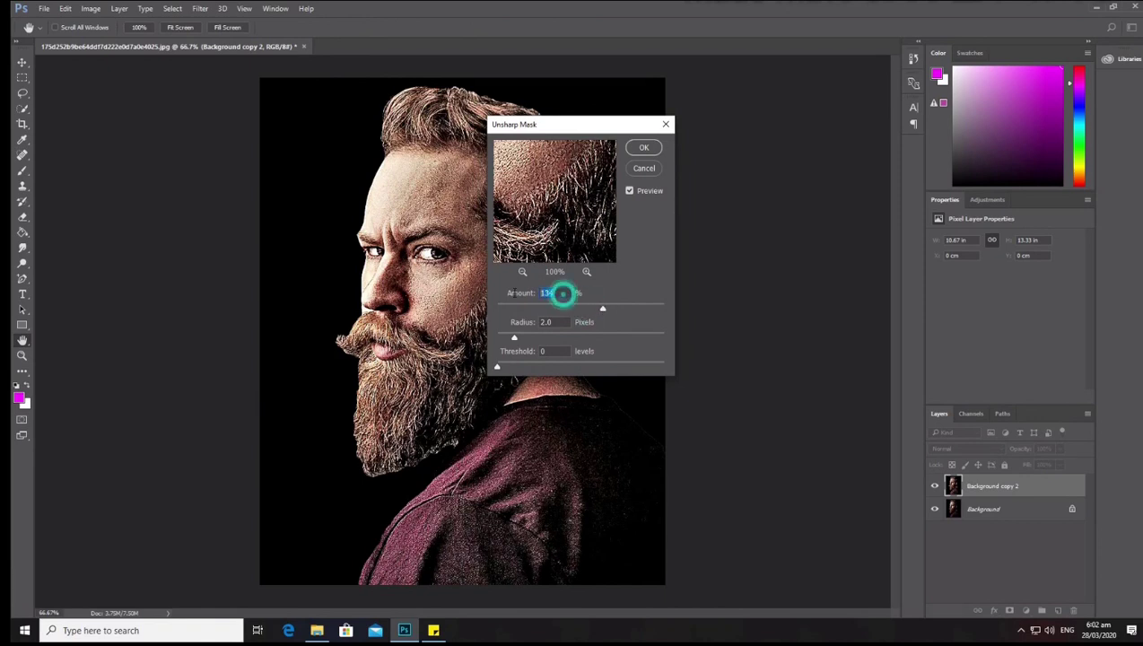
type("1")
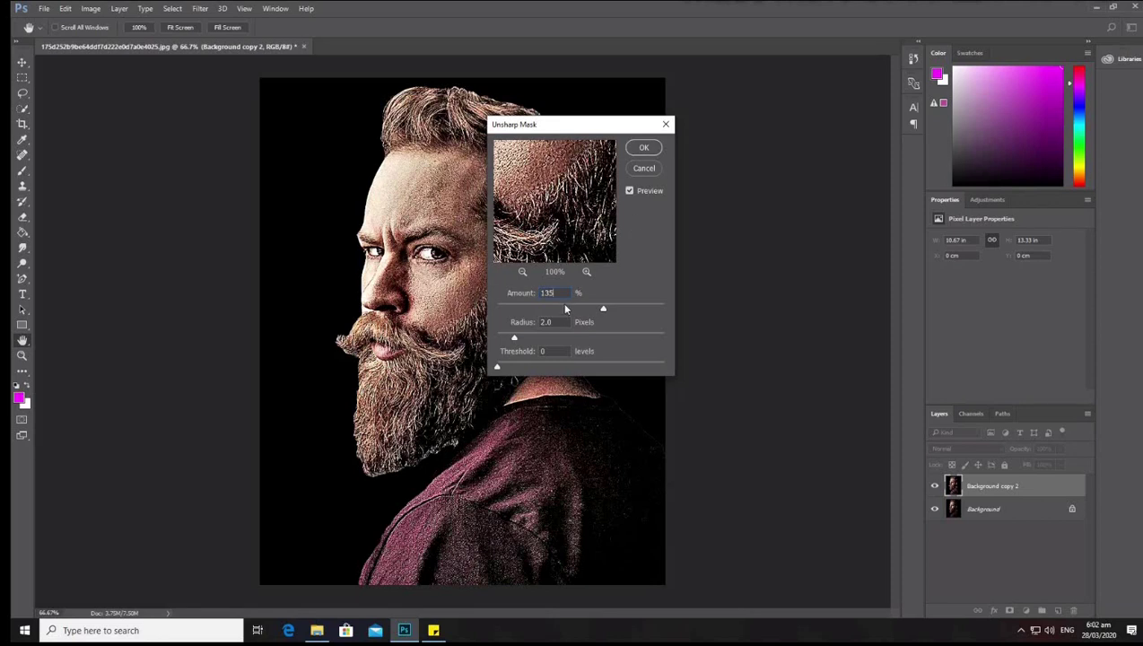
left_click_drag(558, 293, 539, 294)
type("13")
double_click(558, 321)
double_click(566, 351)
left_click(644, 149)
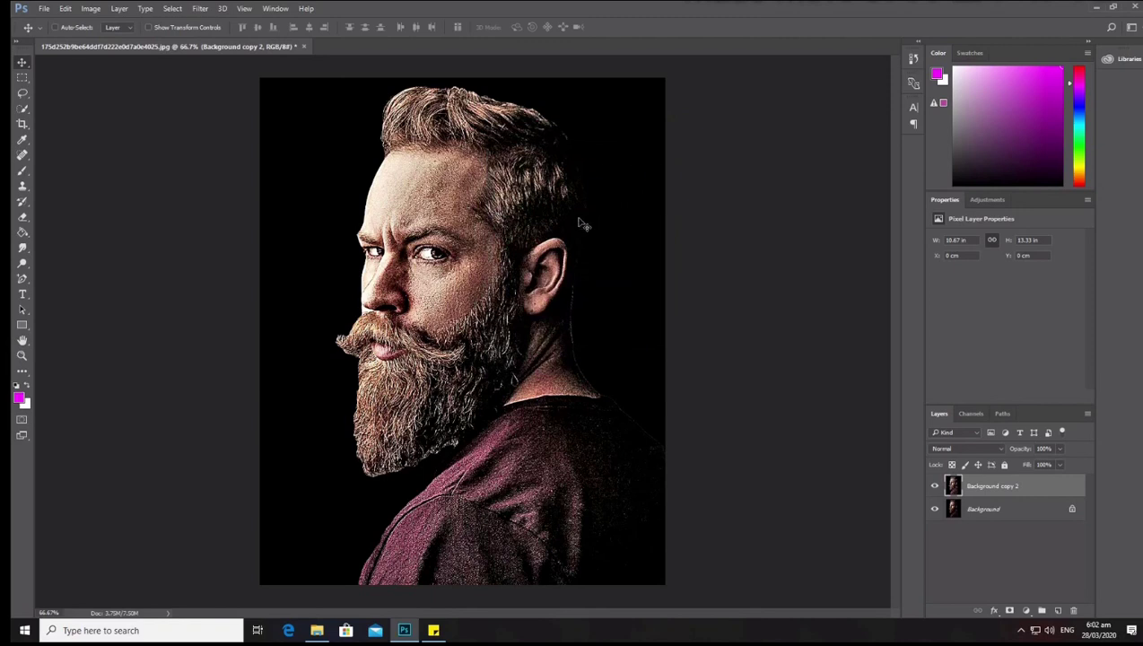
left_click(200, 9)
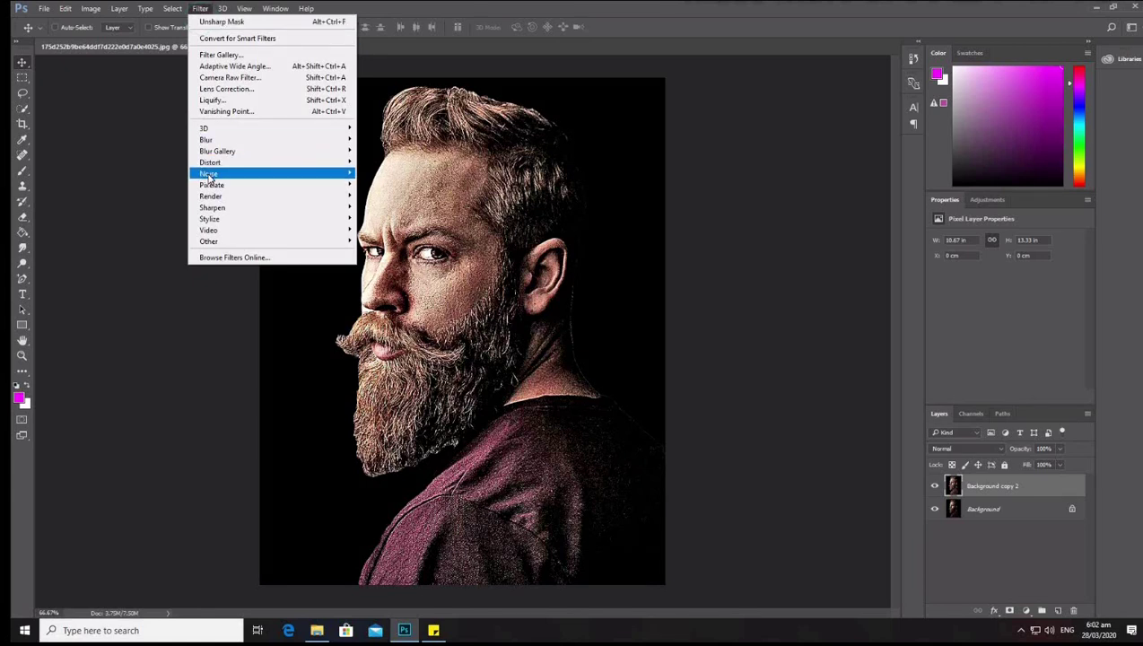
mouse_move(212, 219)
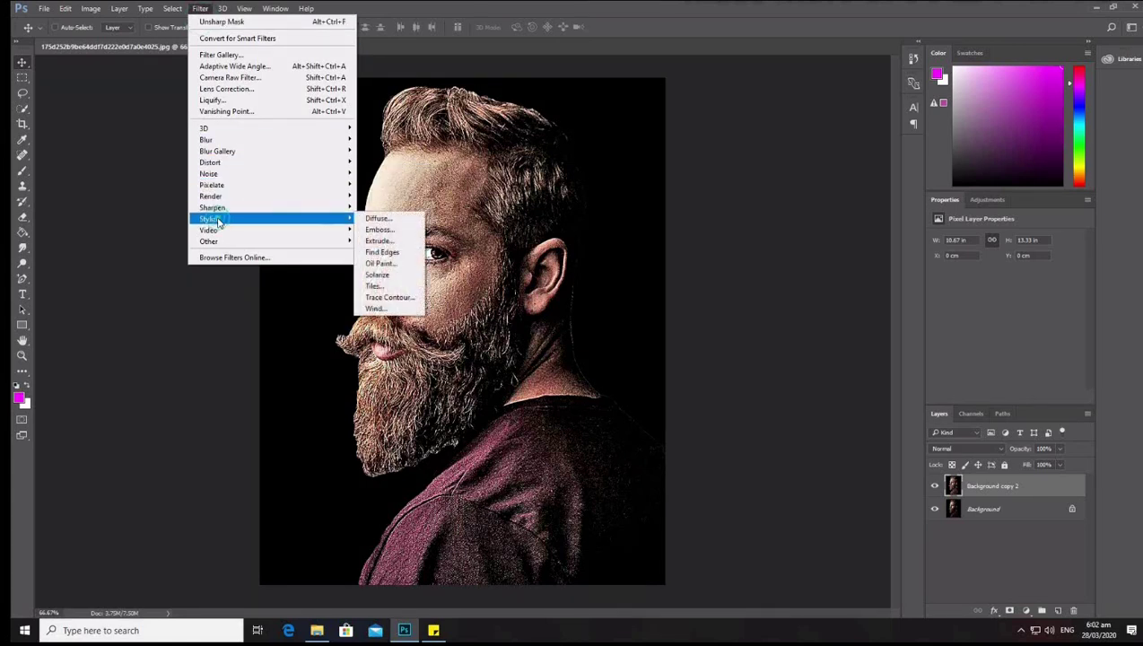
Apply an Anisotropic Diffuse filter, then zoom in to inspect the painterly texture.
left_click(380, 222)
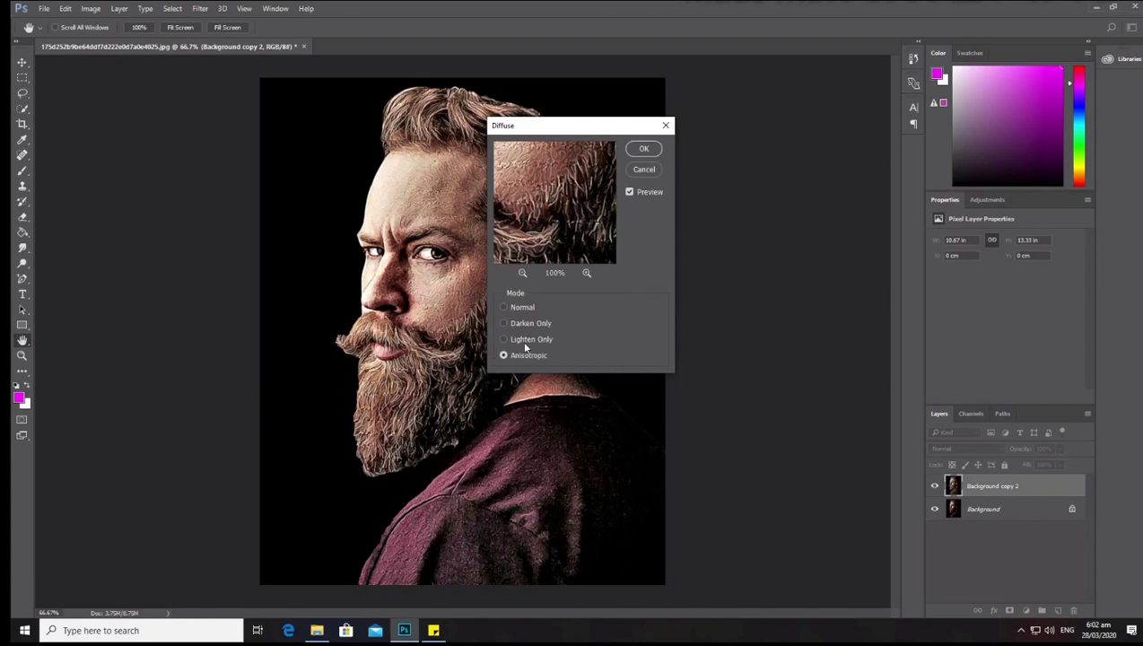
left_click(654, 150)
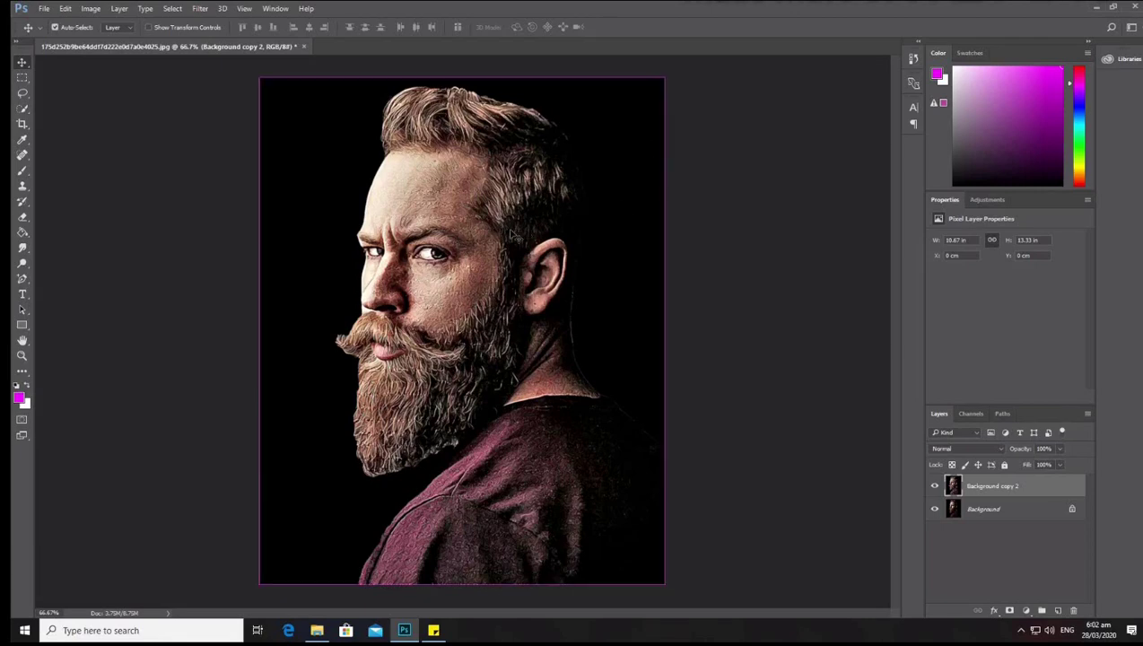
key("ctrl+plus")
key("ctrl+plus")
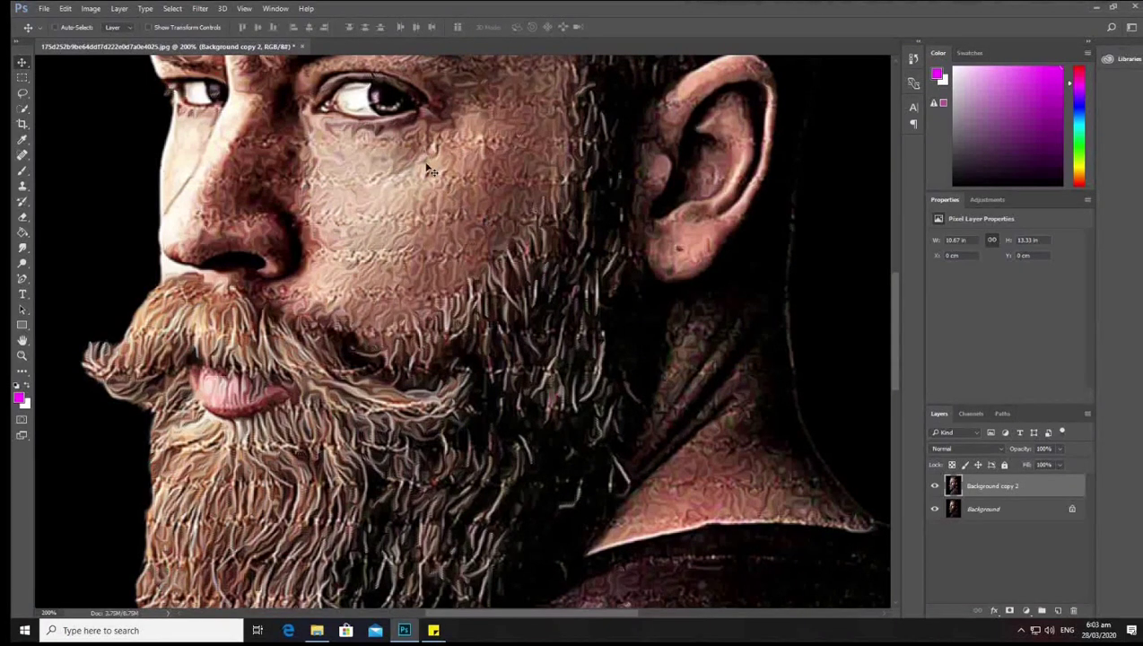
scroll(428, 170, "up", 3)
scroll(429, 171, "up", 5)
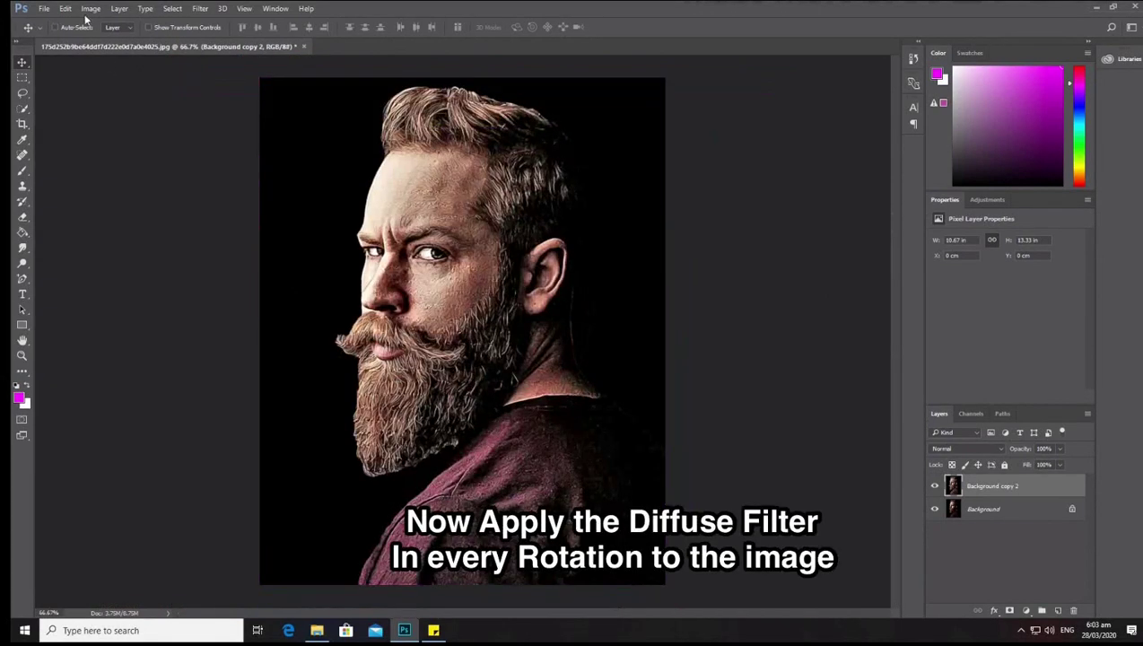
left_click(89, 9)
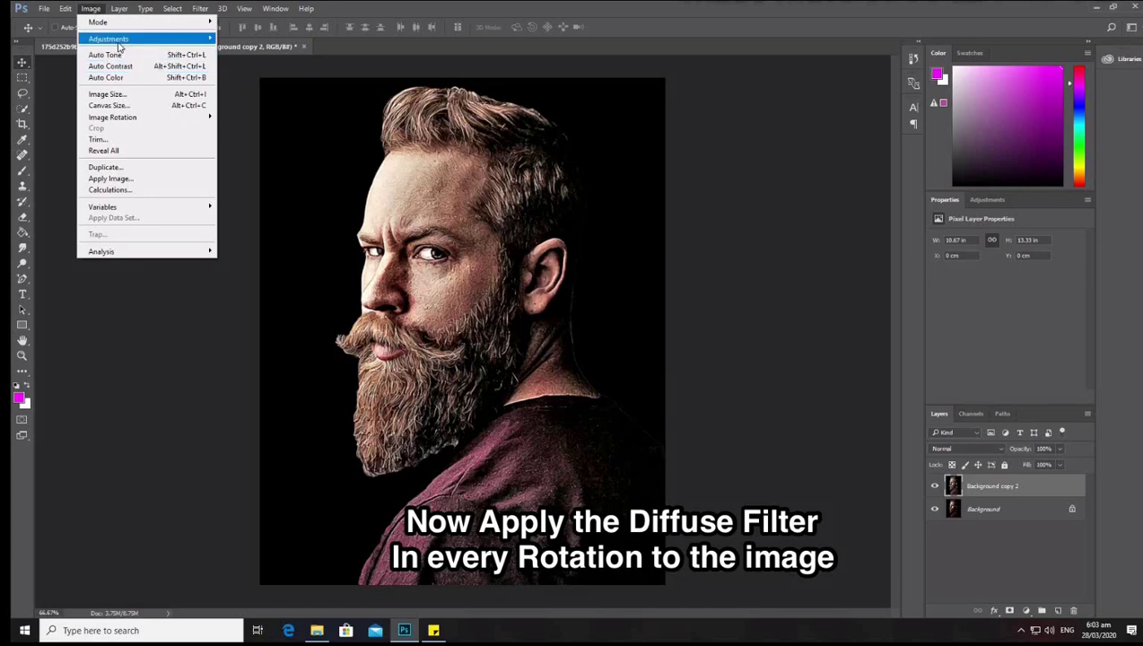
mouse_move(113, 117)
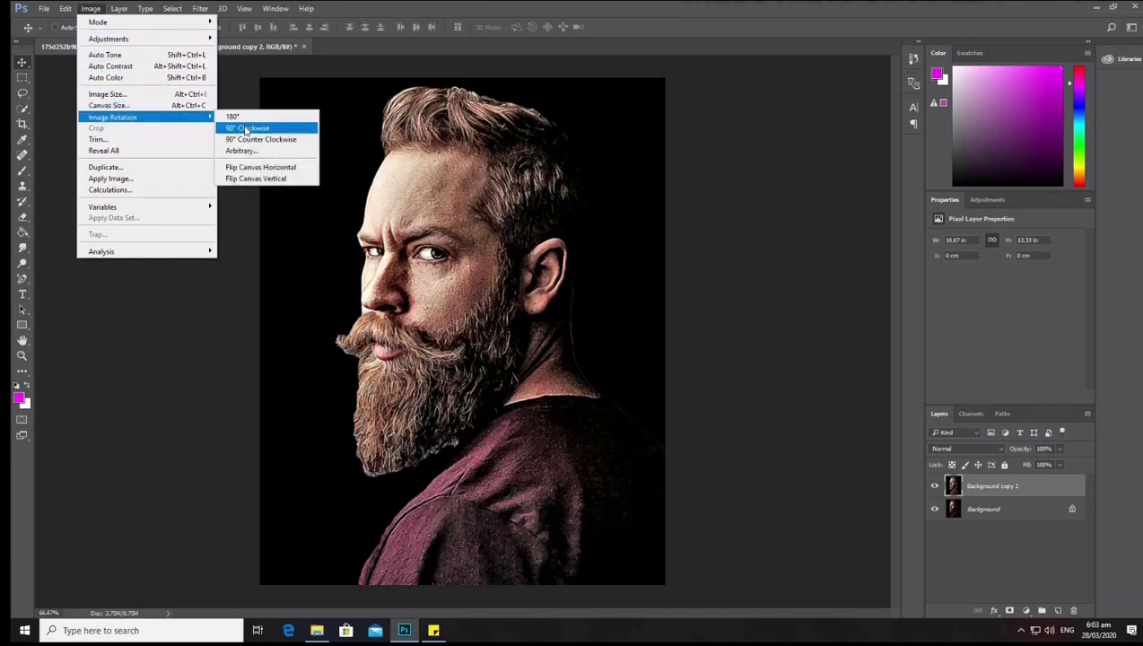
left_click(245, 131)
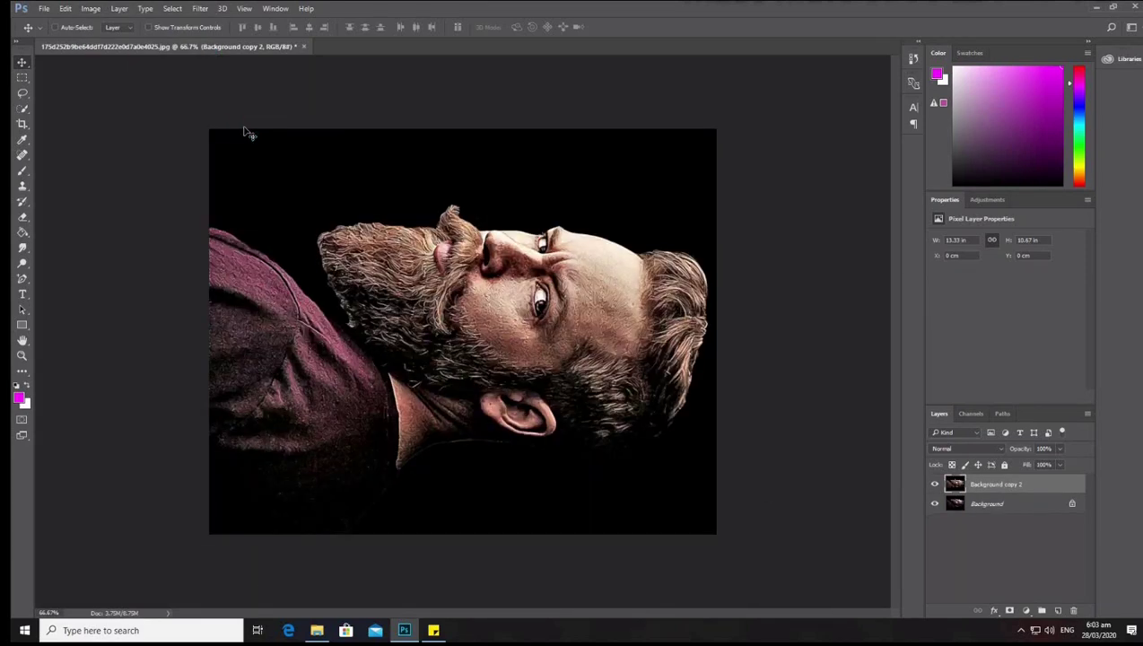
left_click(200, 8)
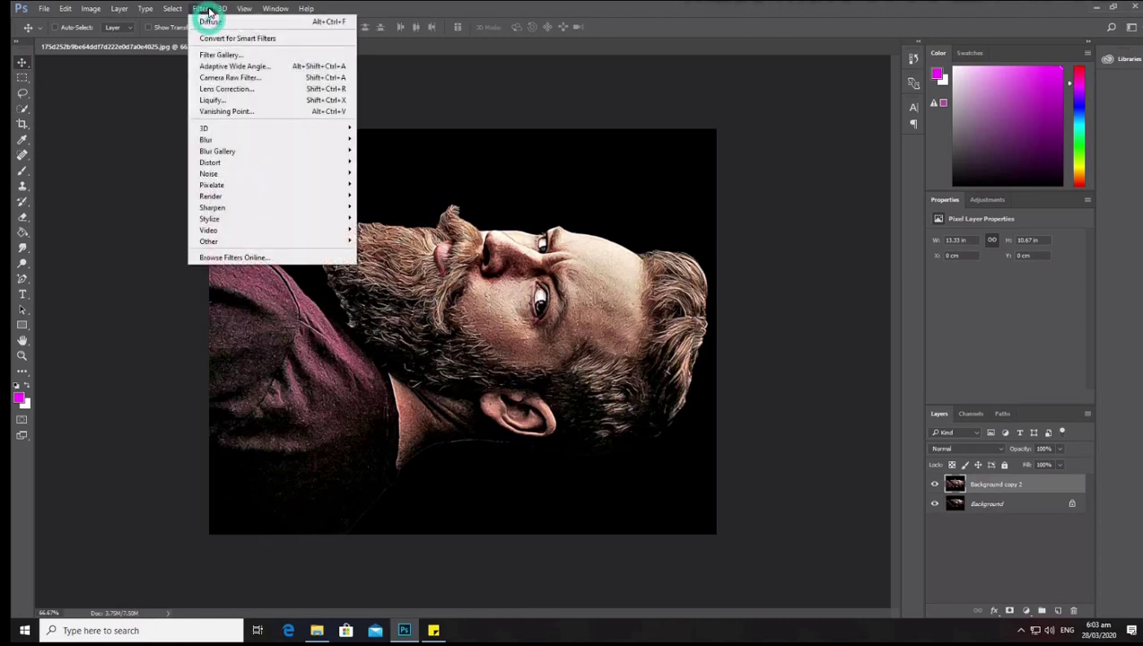
left_click(209, 21)
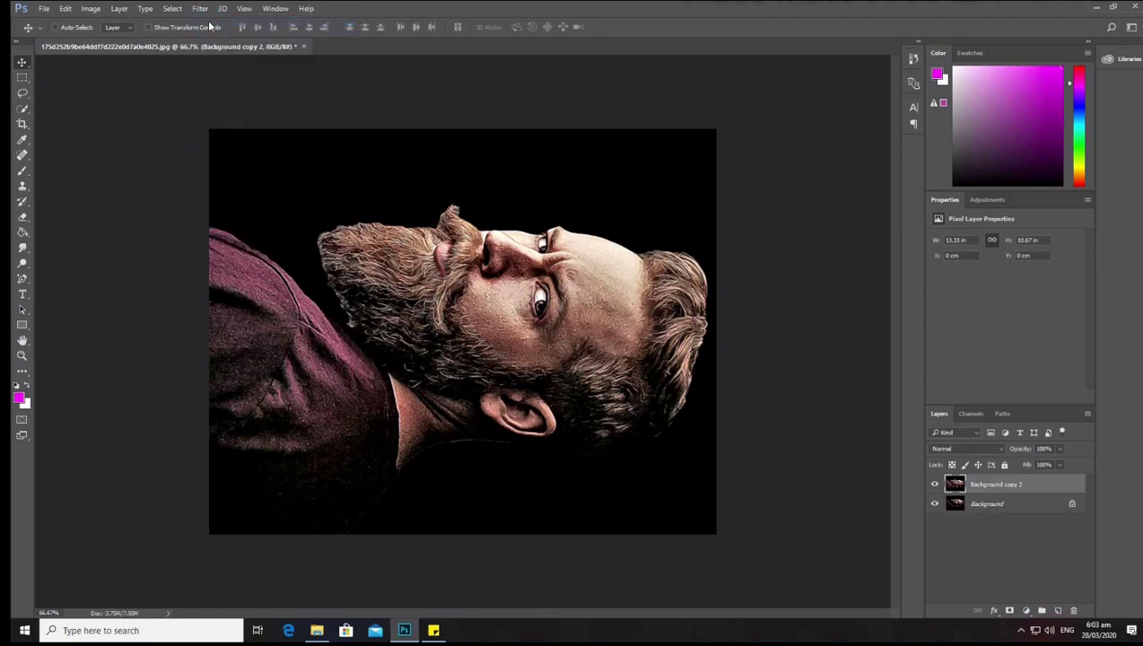
left_click(91, 8)
mouse_move(112, 117)
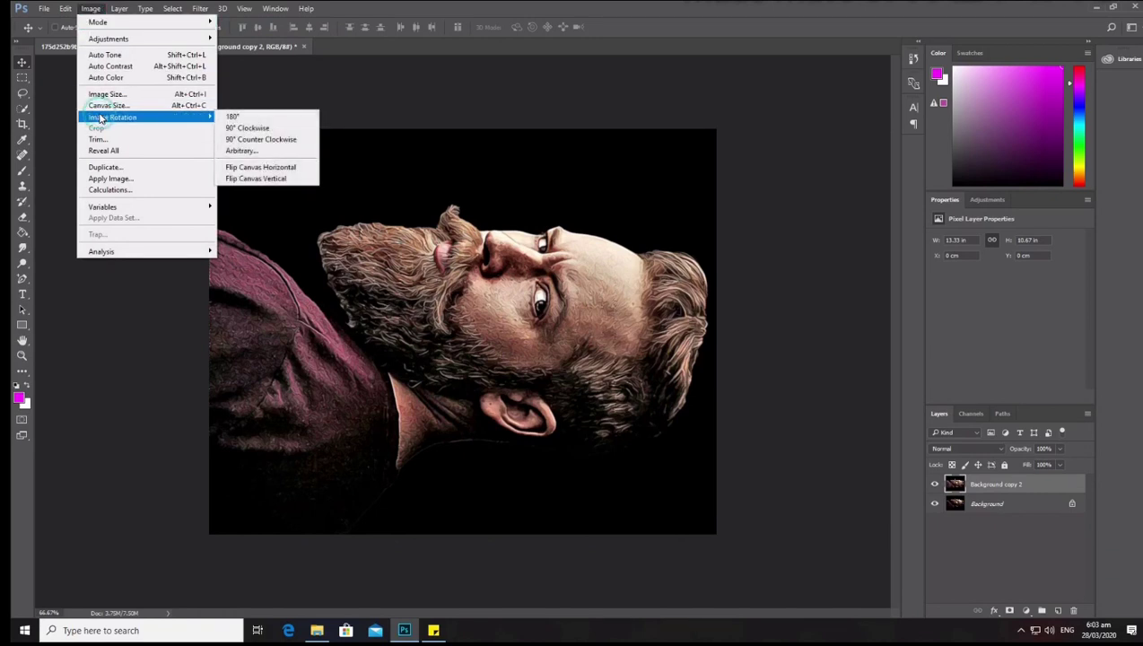
left_click(256, 129)
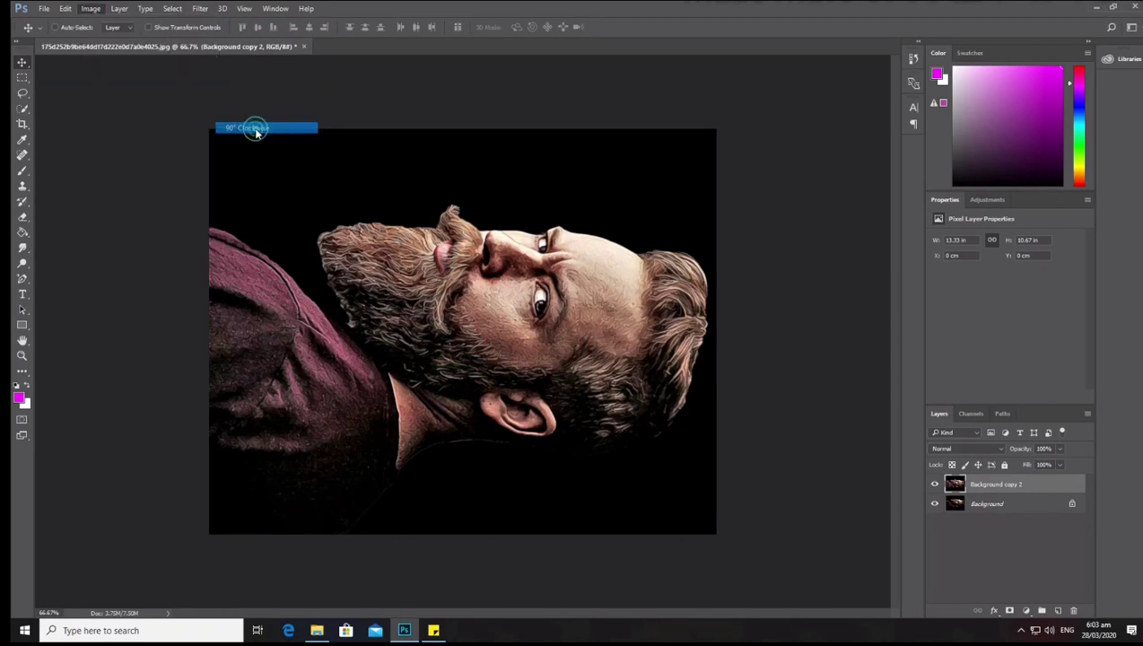
left_click(200, 8)
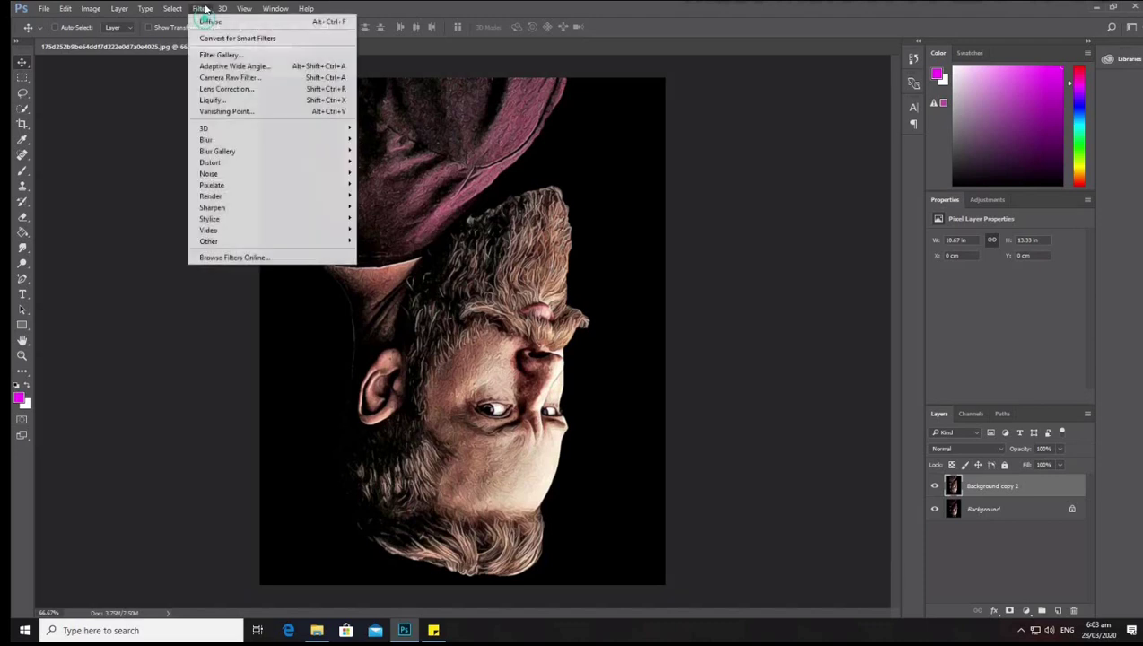
left_click(208, 21)
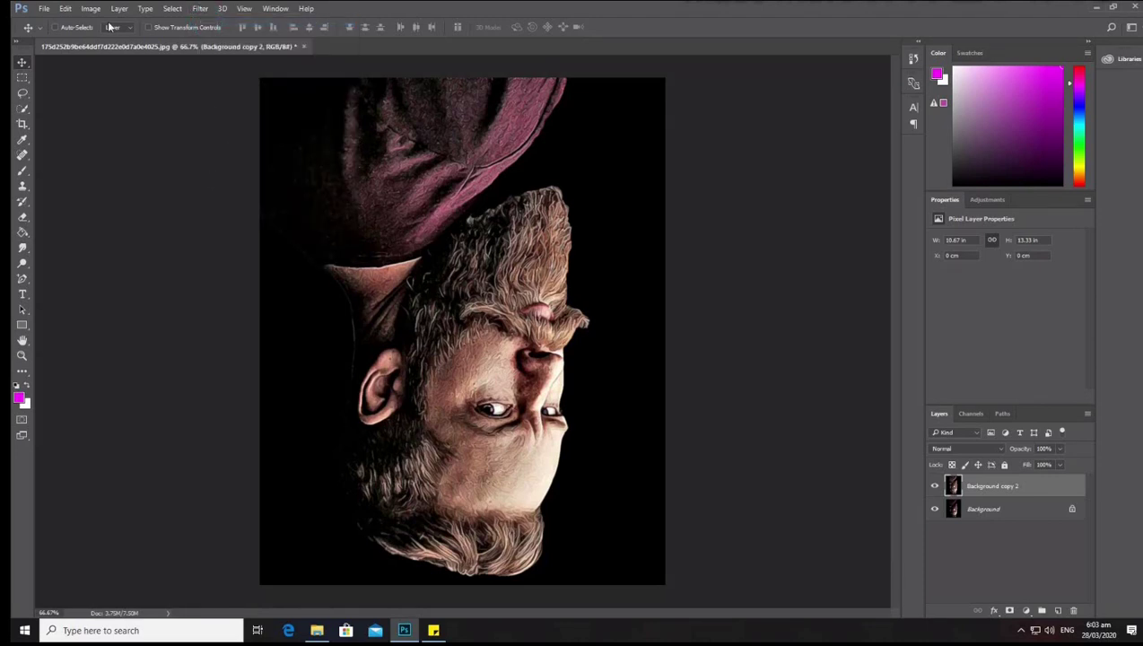
left_click(91, 8)
left_click(120, 123)
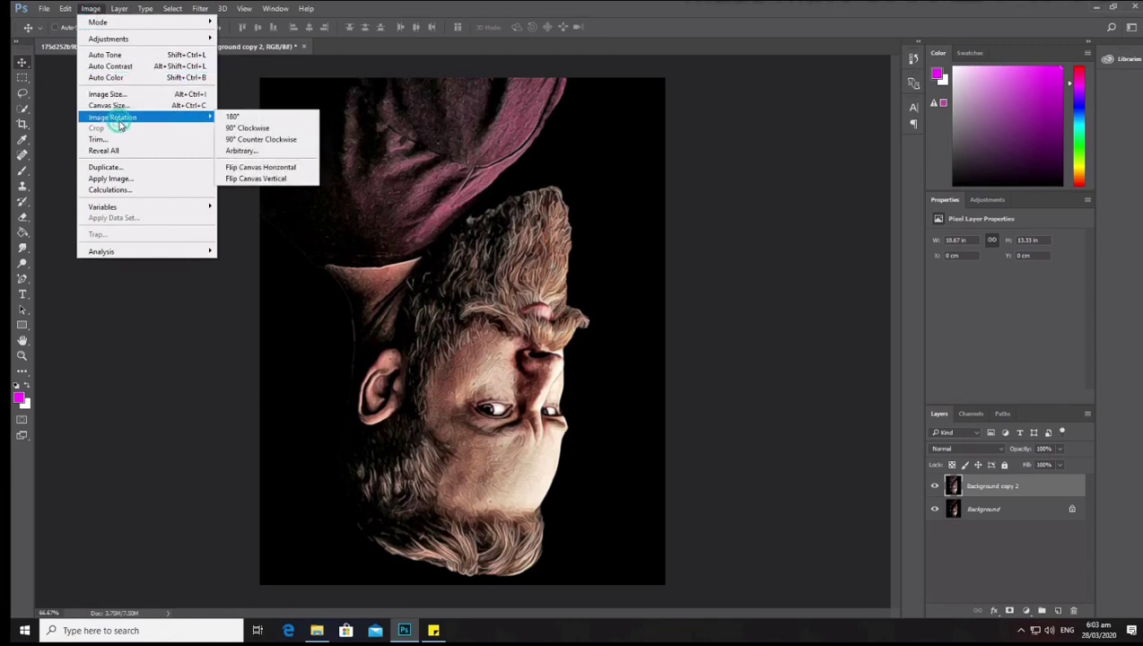
left_click(249, 128)
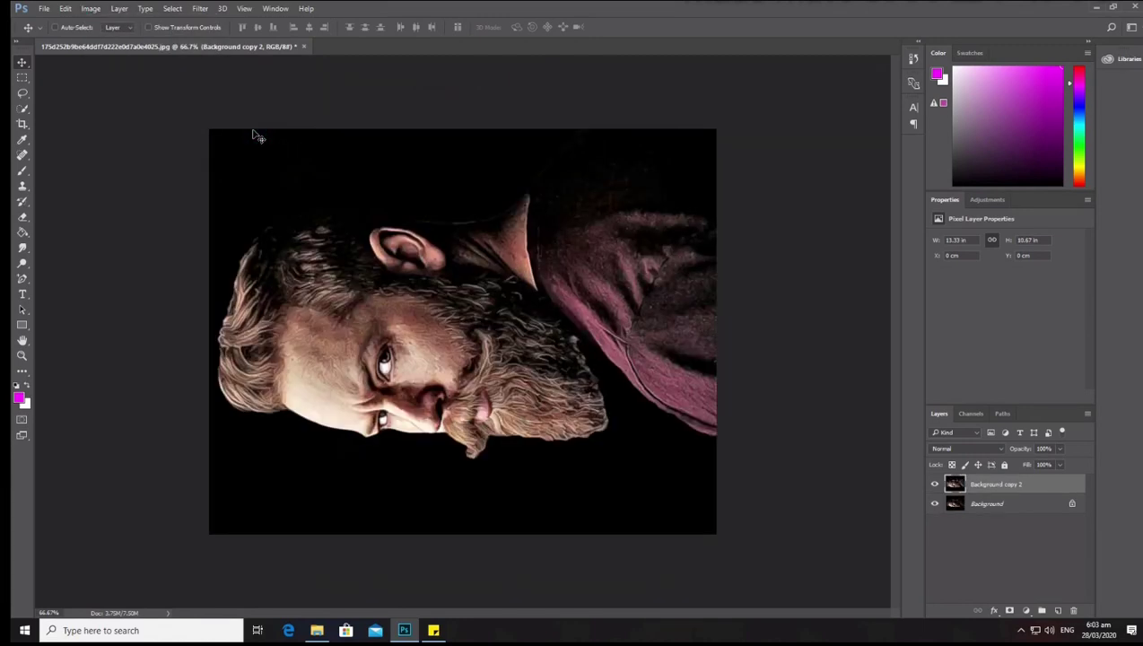
left_click(201, 11)
left_click(199, 21)
left_click(93, 13)
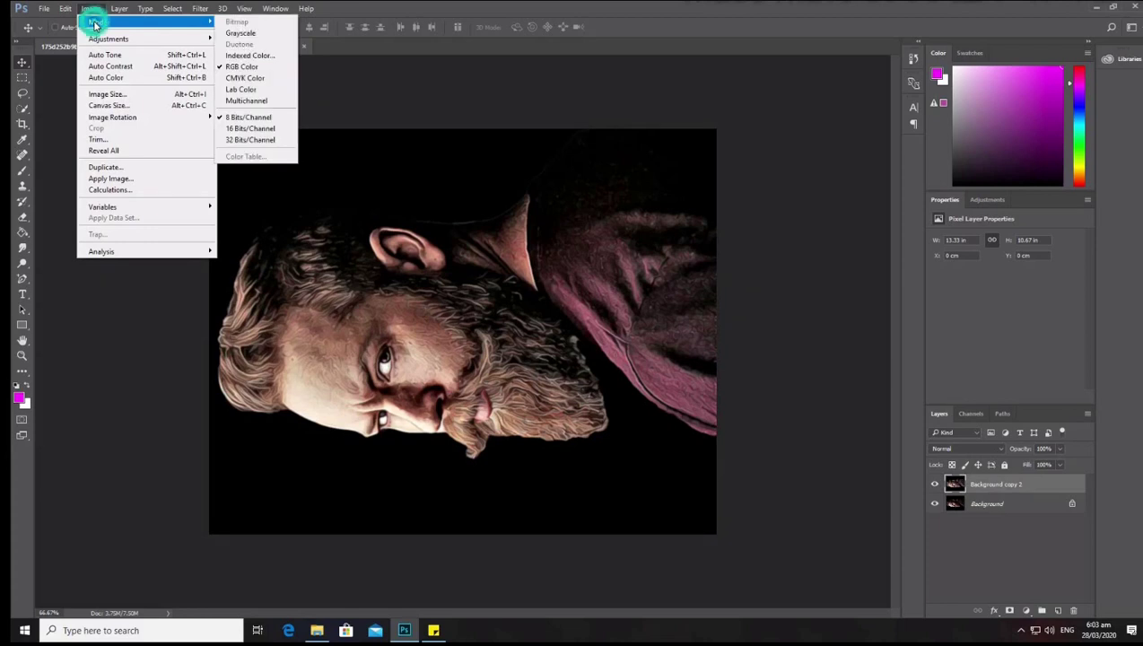
mouse_move(112, 116)
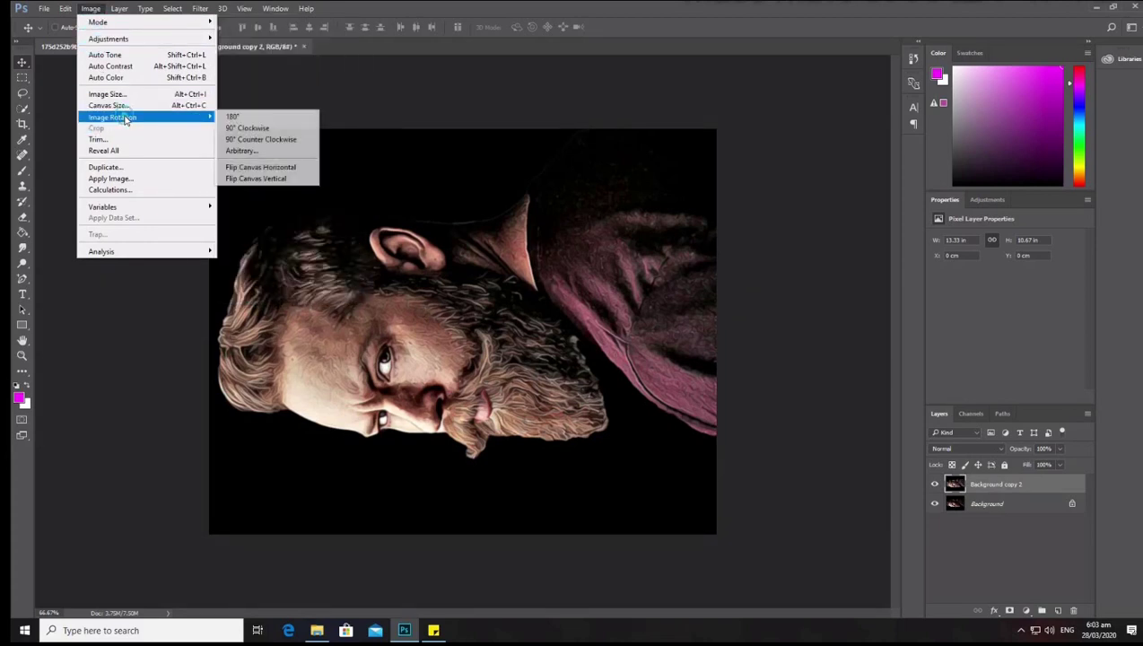
left_click(255, 128)
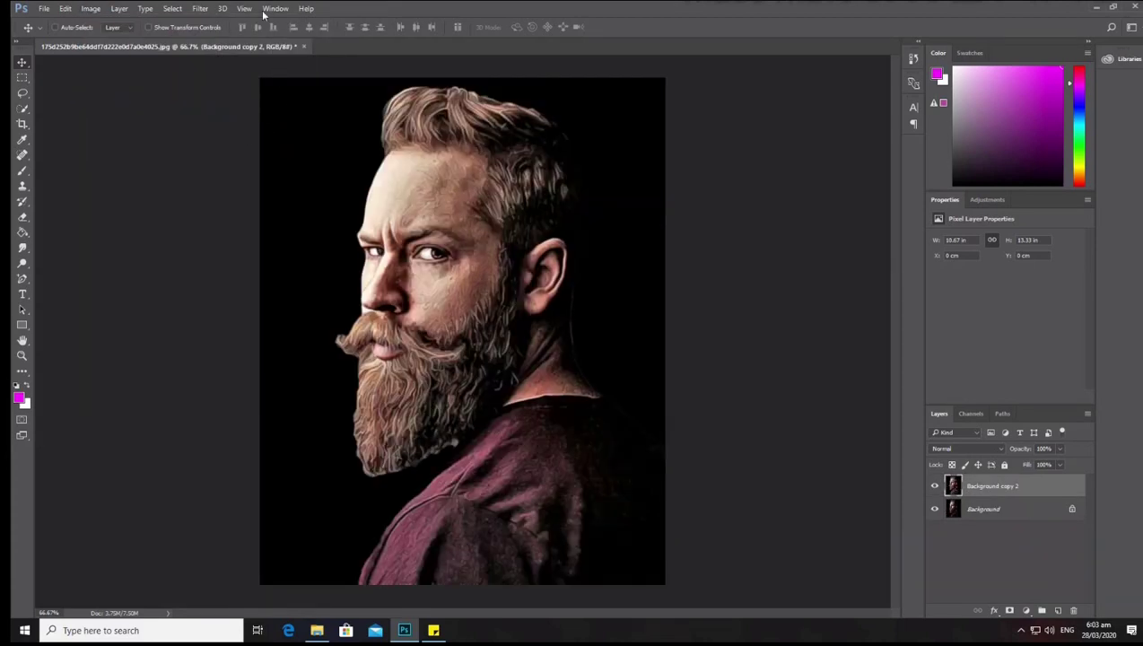
left_click(205, 10)
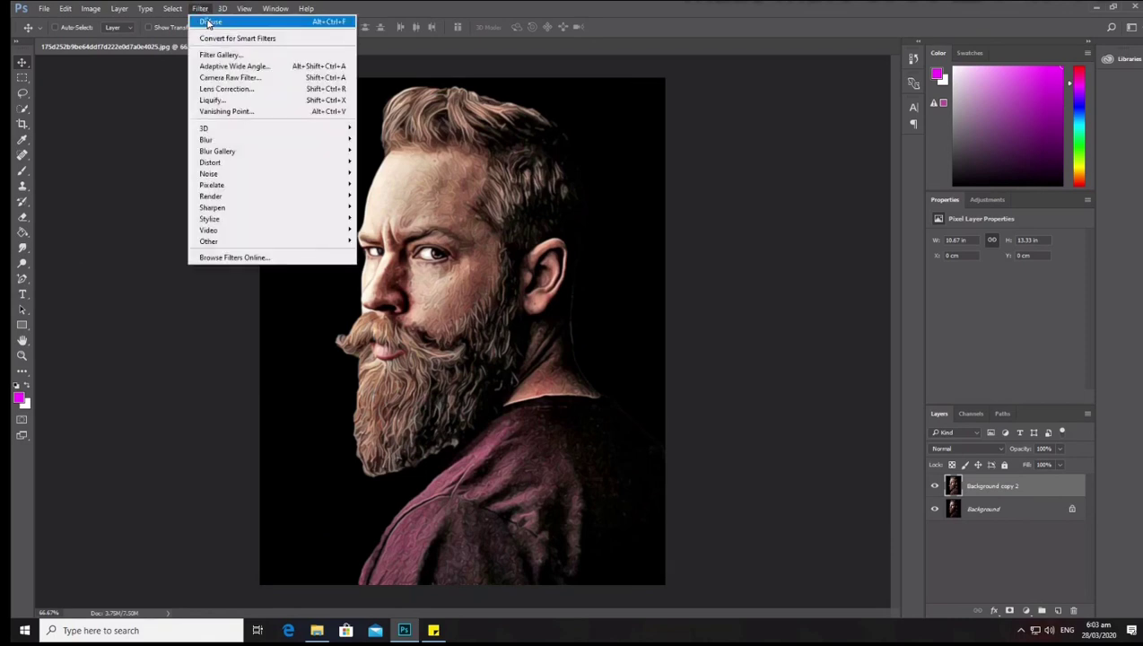
left_click(208, 11)
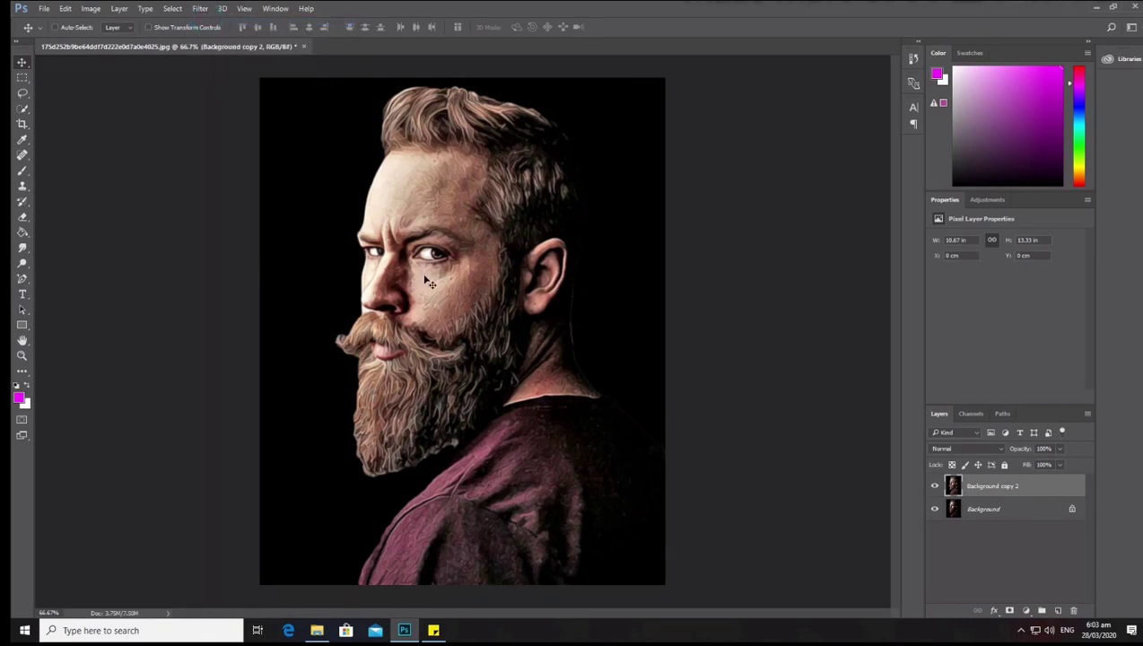
key("ctrl+plus")
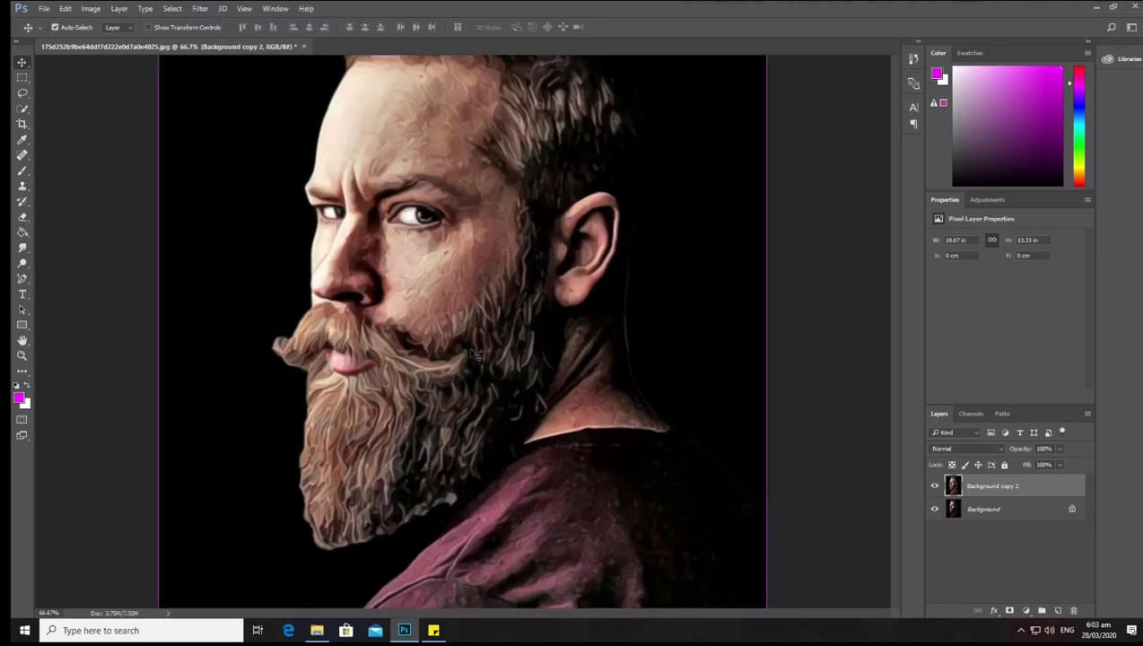
key("ctrl+plus")
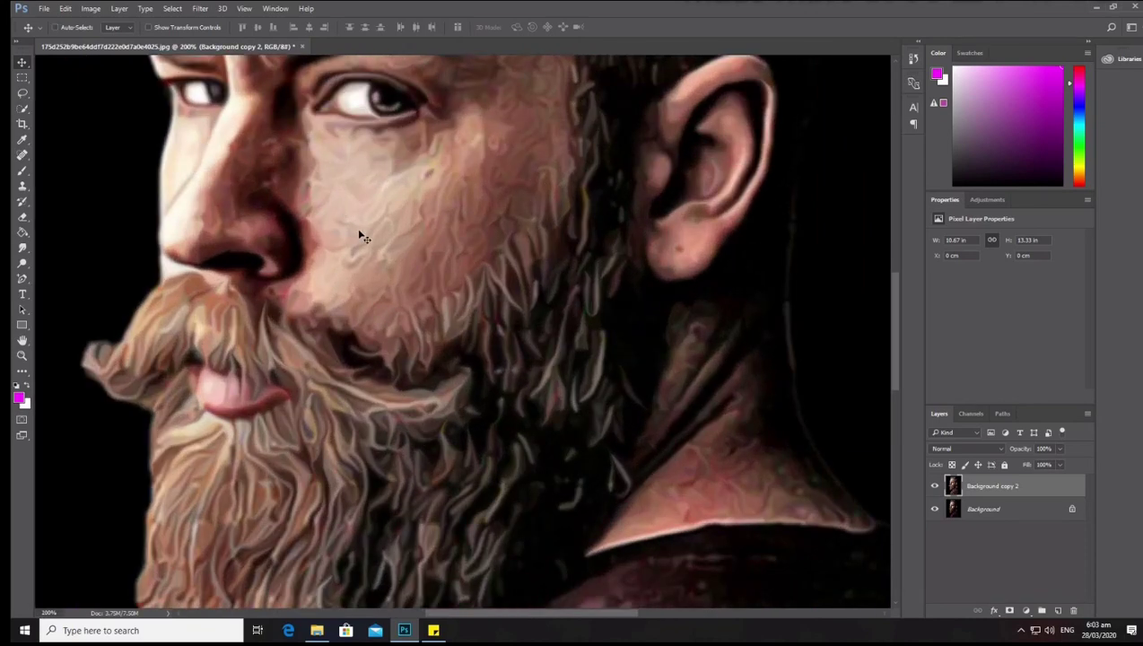
key("ctrl+minus")
key("ctrl+minus")
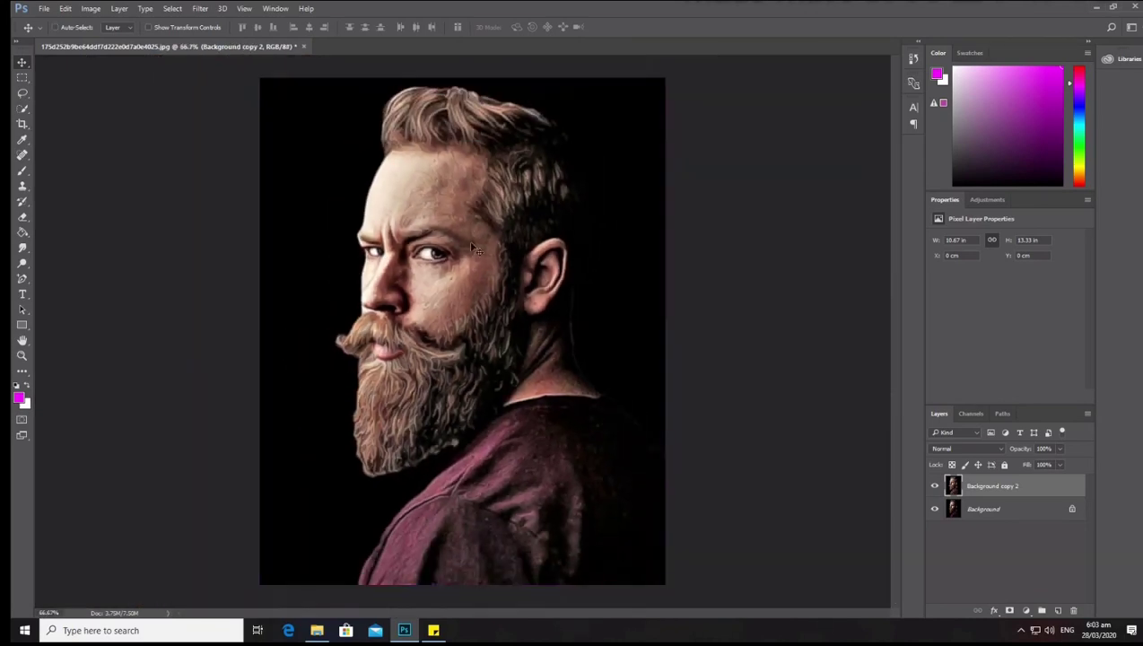
Apply a second Unsharp Mask with amount 9, radius 2 pixels and threshold 0.
left_click(200, 9)
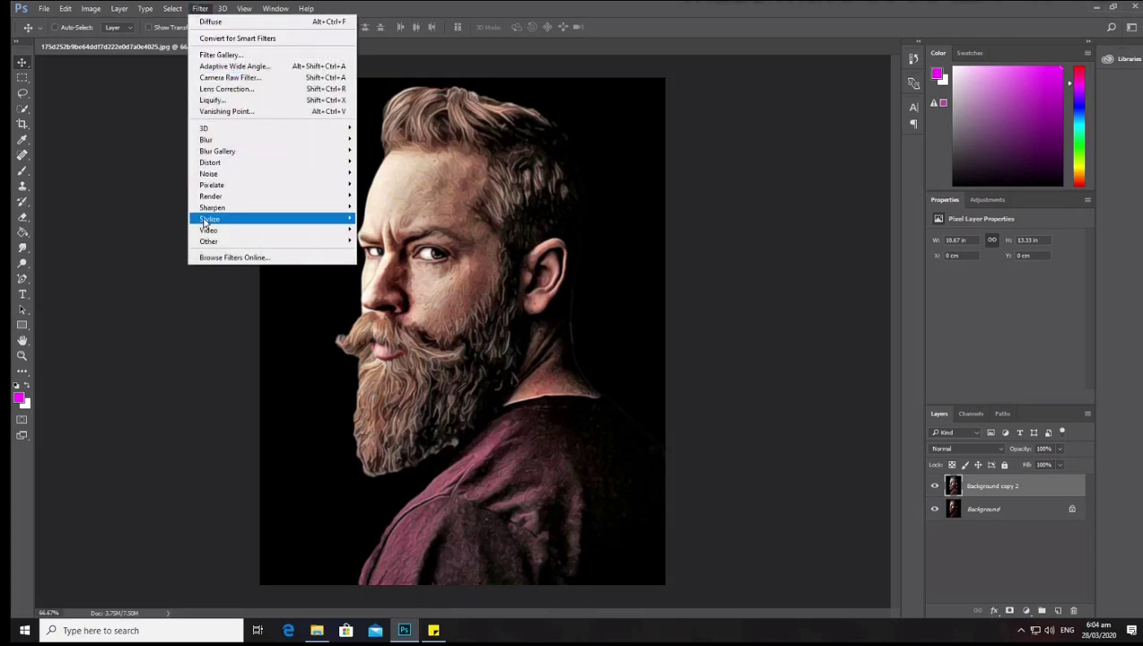
mouse_move(212, 207)
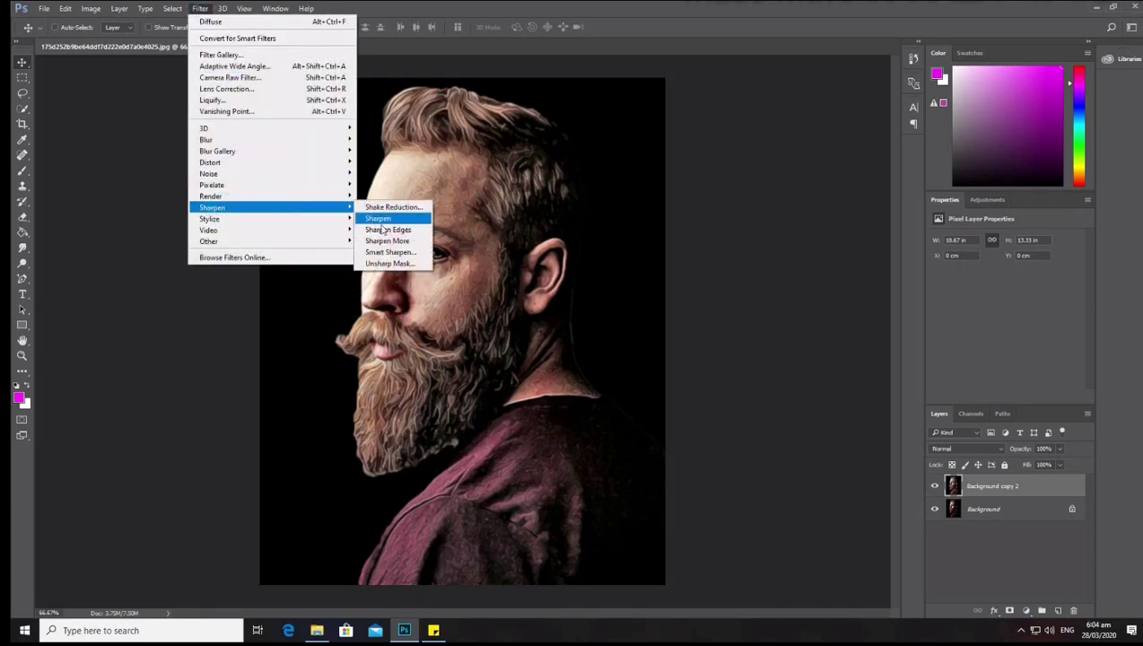
left_click(379, 264)
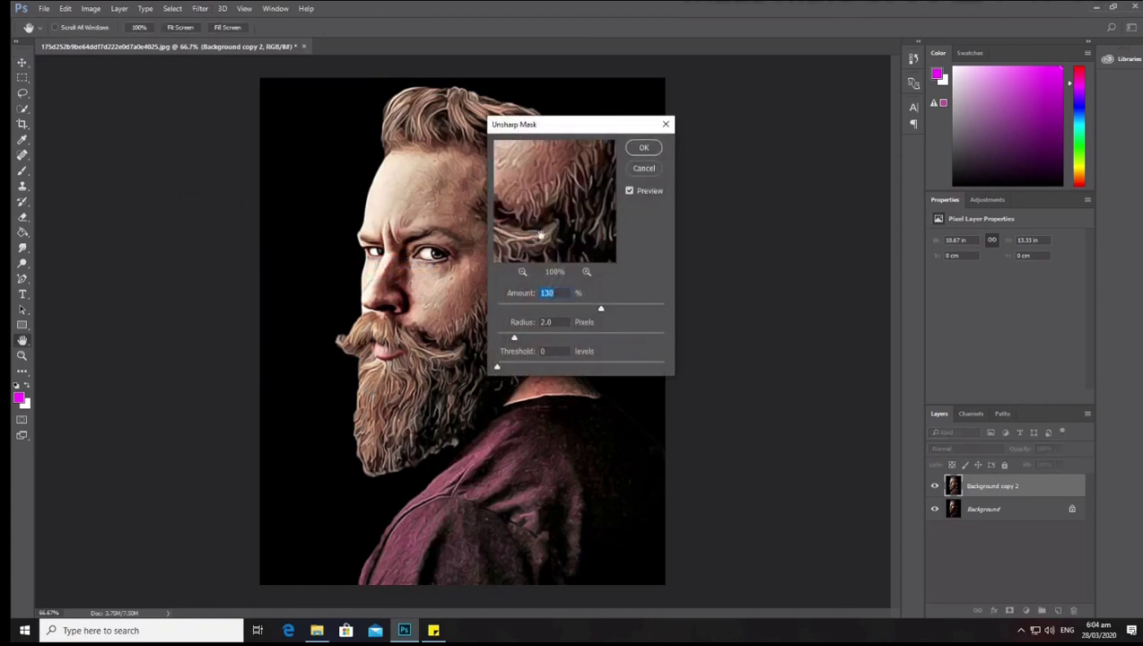
left_click(549, 294)
type("95")
left_click(556, 321)
left_click(544, 351)
left_click(643, 147)
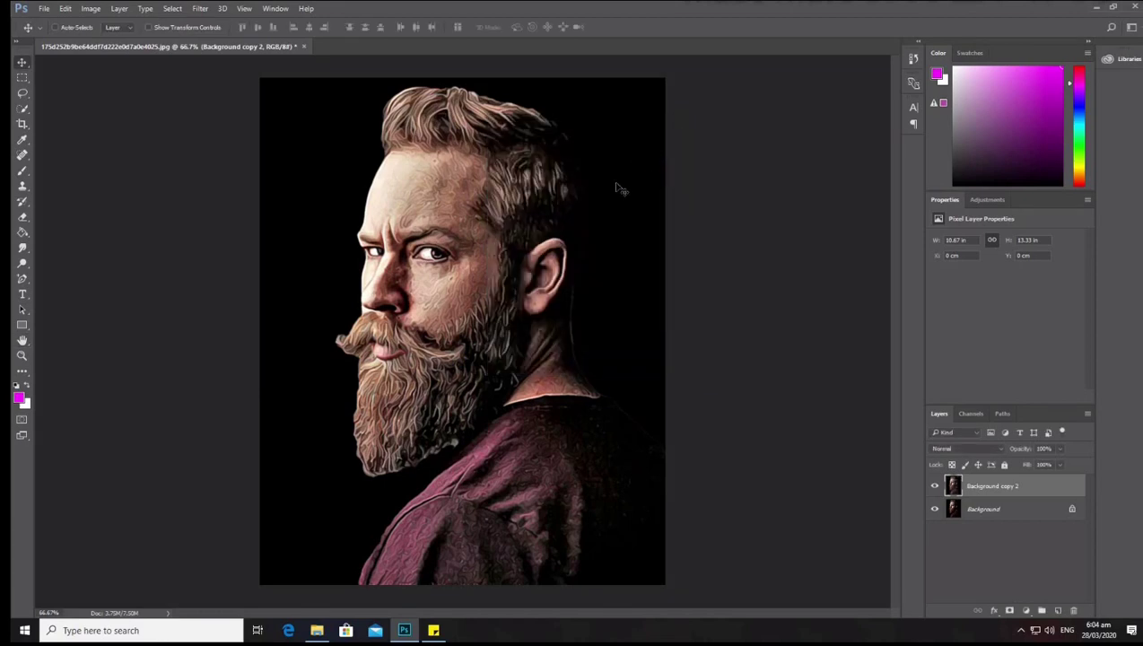
left_click(202, 9)
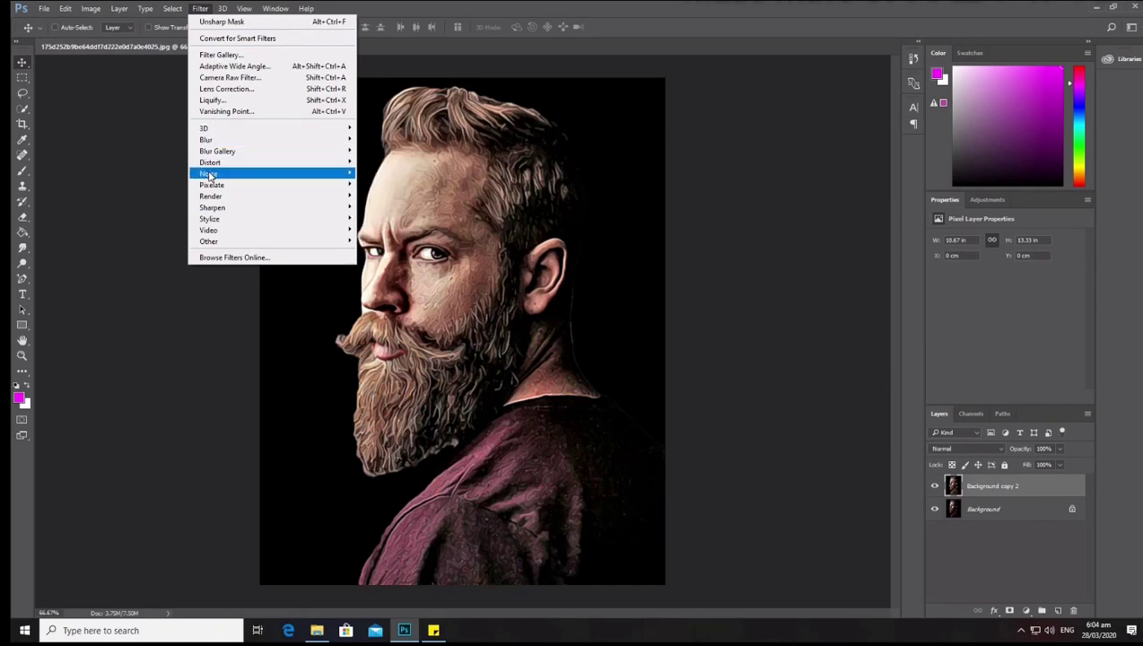
mouse_move(209, 173)
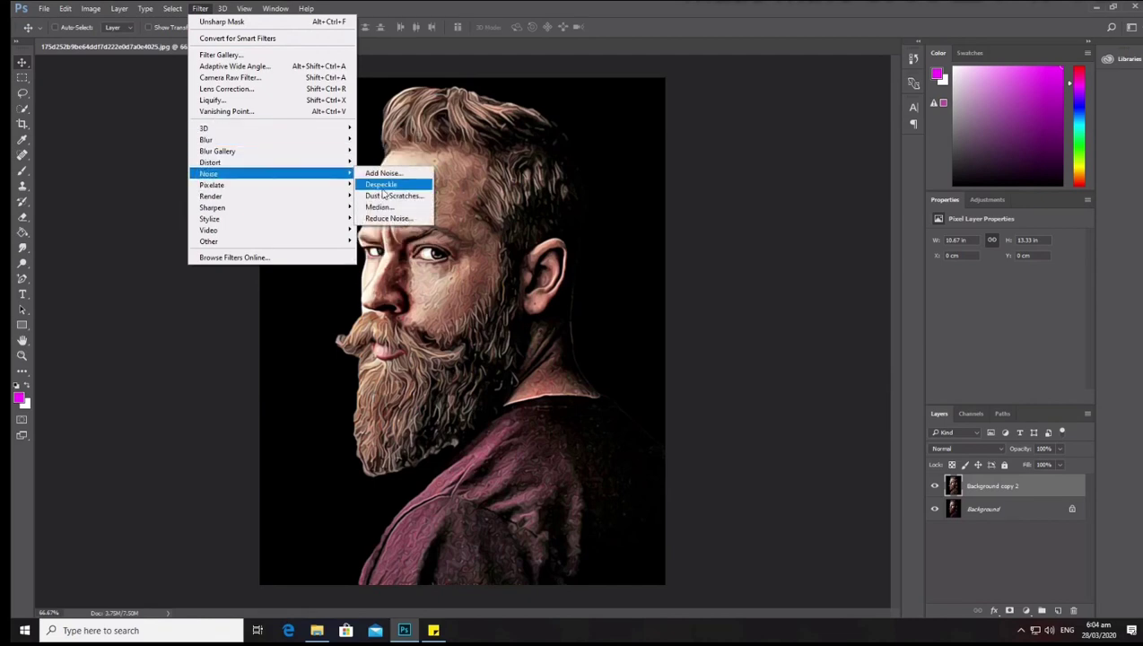
Apply Reduce Noise at Strength 10 with Preserve Details, Color Noise and Sharpen Details at 0.
left_click(381, 220)
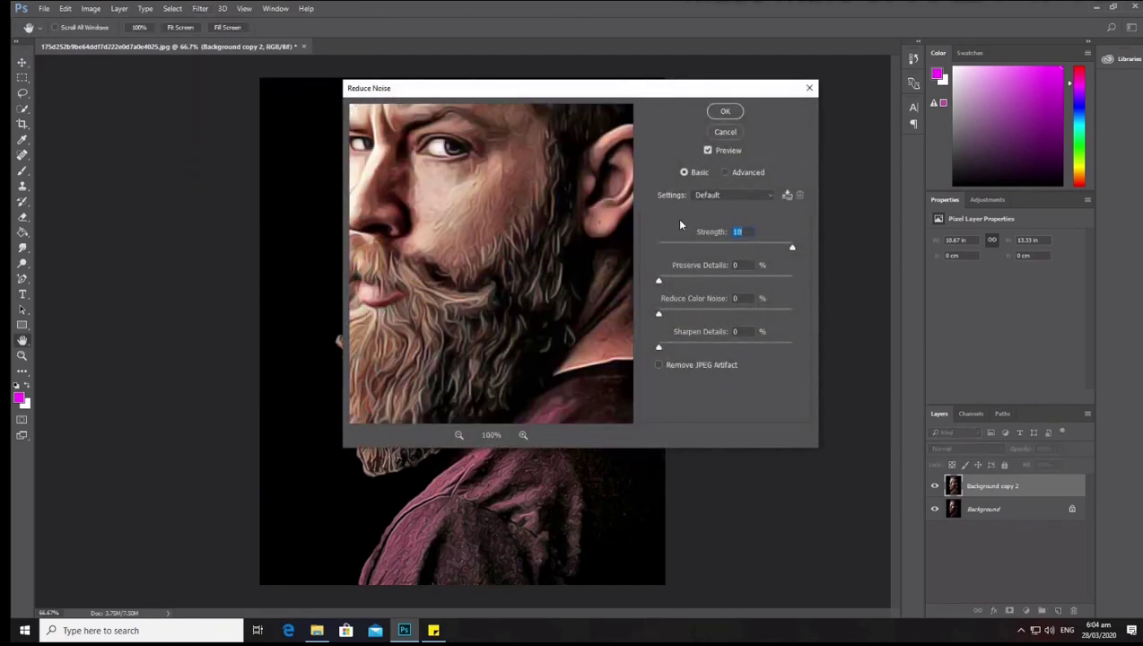
left_click(739, 232)
left_click(737, 265)
left_click(738, 298)
left_click(739, 331)
left_click(725, 111)
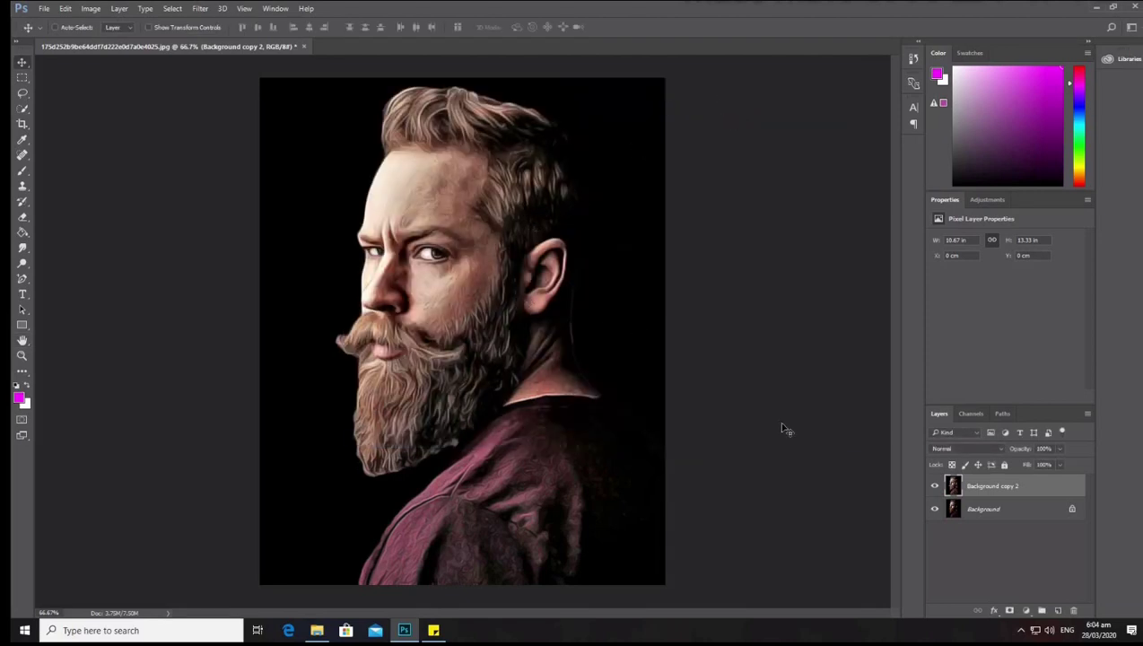
Duplicate the painterly Background copy 2 layer as Background copy 3.
right_click(1023, 487)
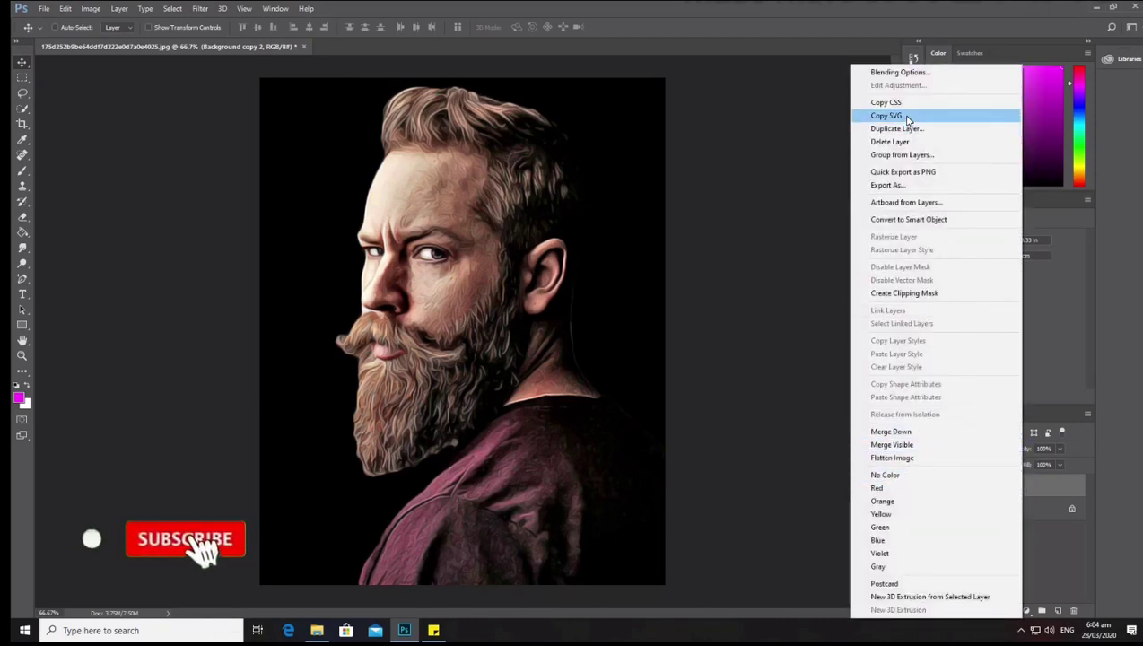
left_click(897, 129)
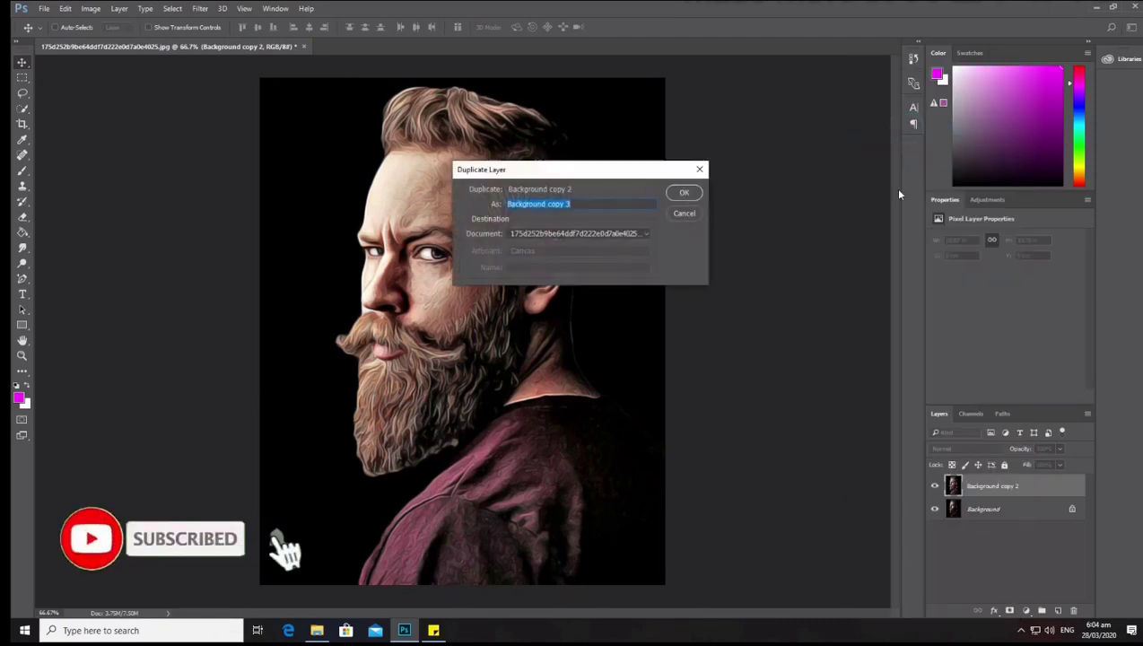
left_click(684, 192)
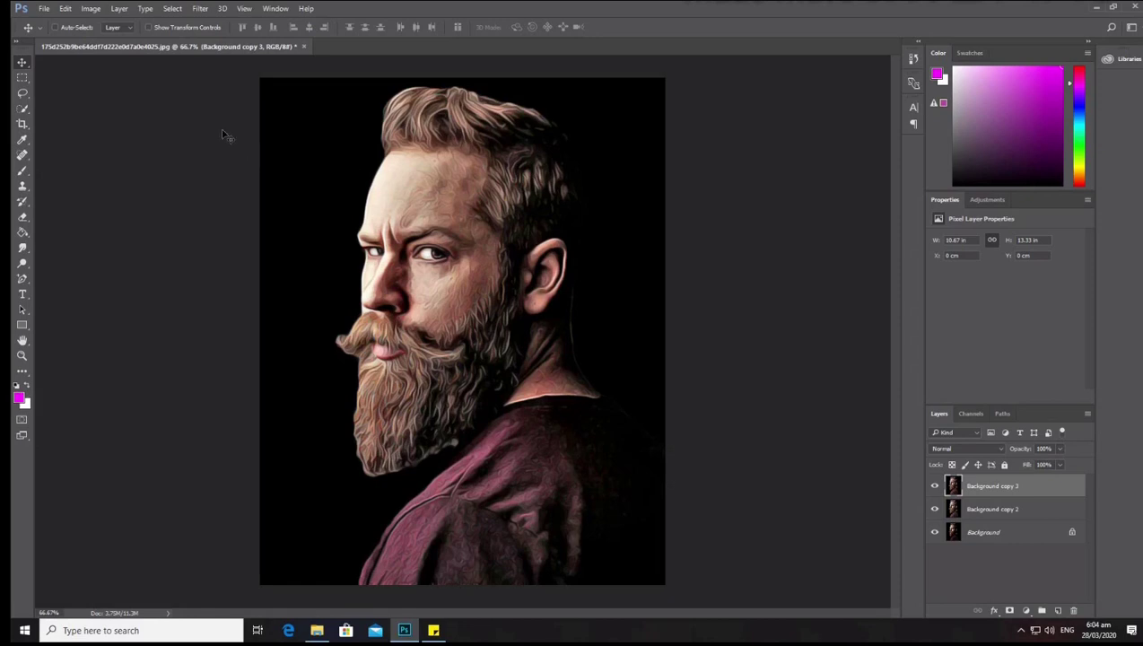
left_click(207, 9)
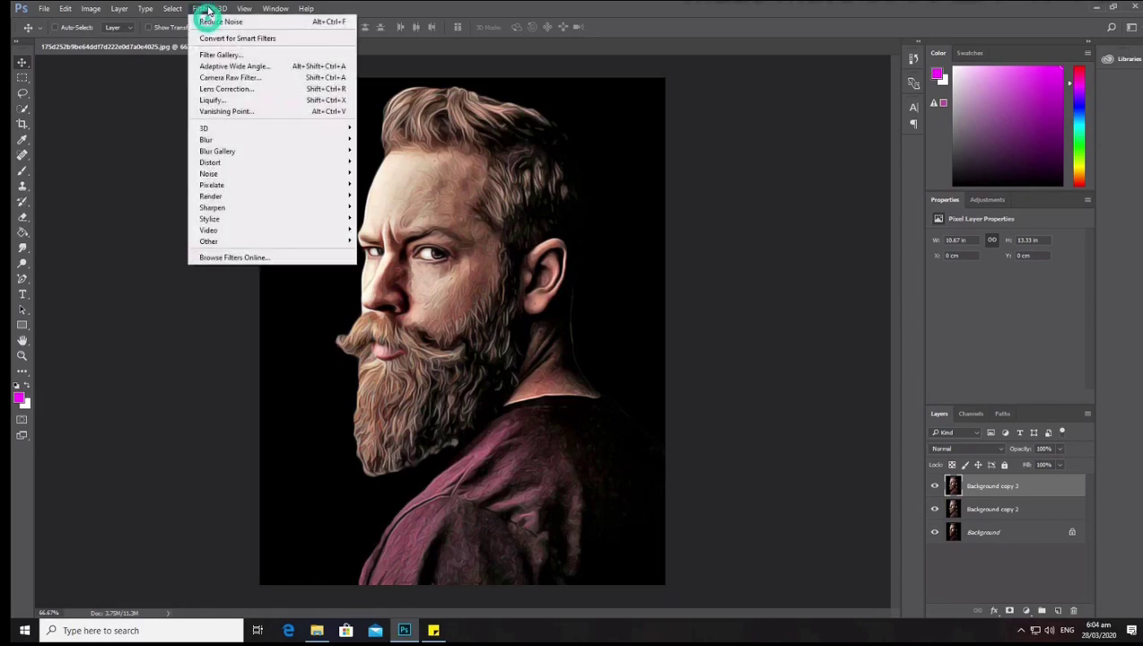
Apply a High Pass filter with radius 4 to Background copy 3 and set it to Overlay.
left_click(207, 241)
left_click(383, 252)
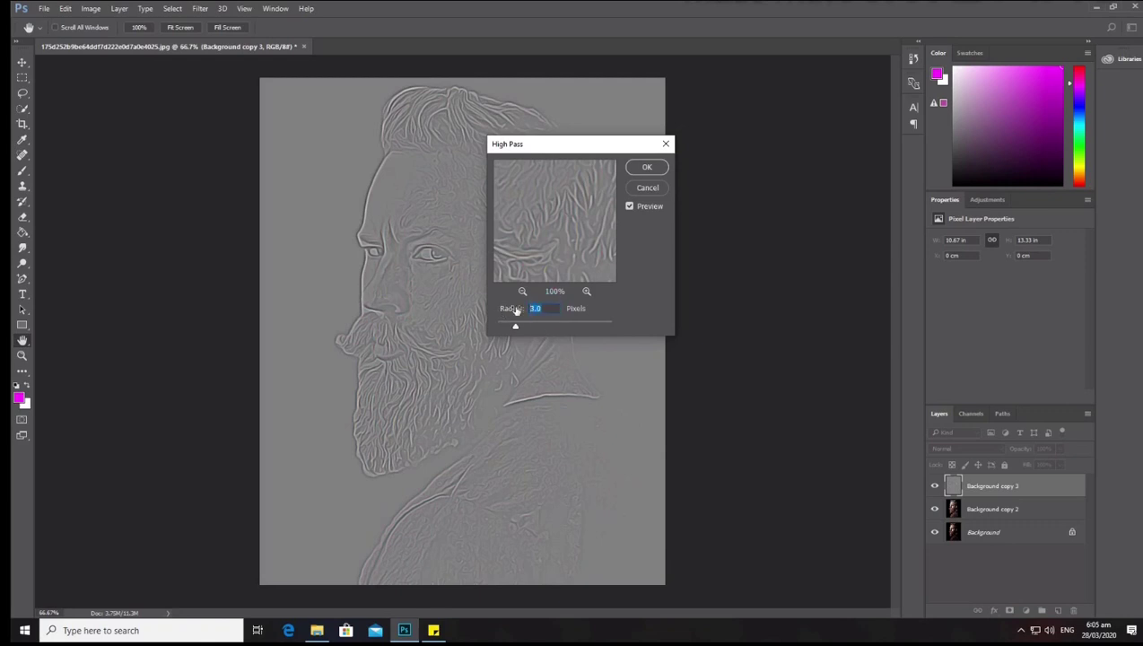
type("4")
left_click(648, 169)
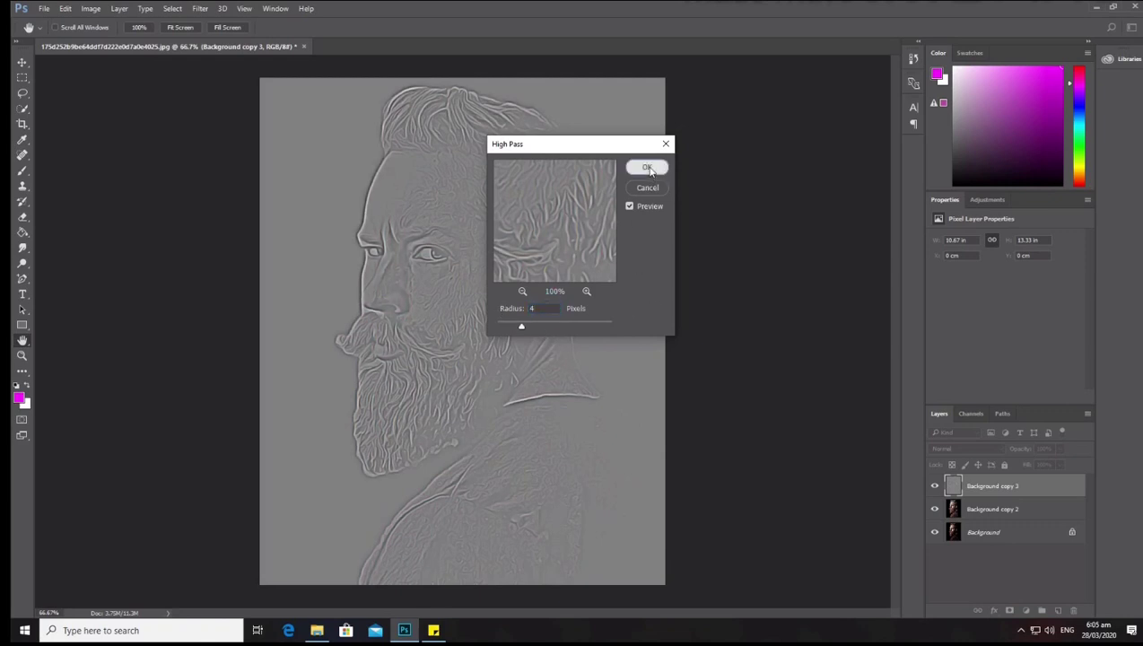
left_click(982, 452)
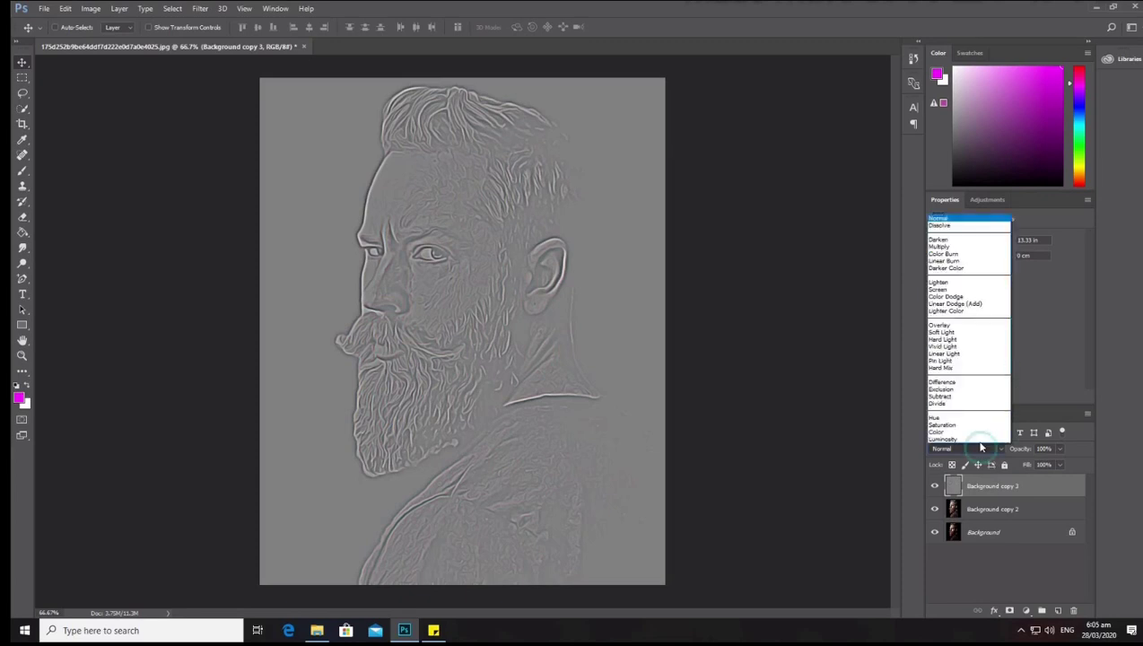
left_click(977, 323)
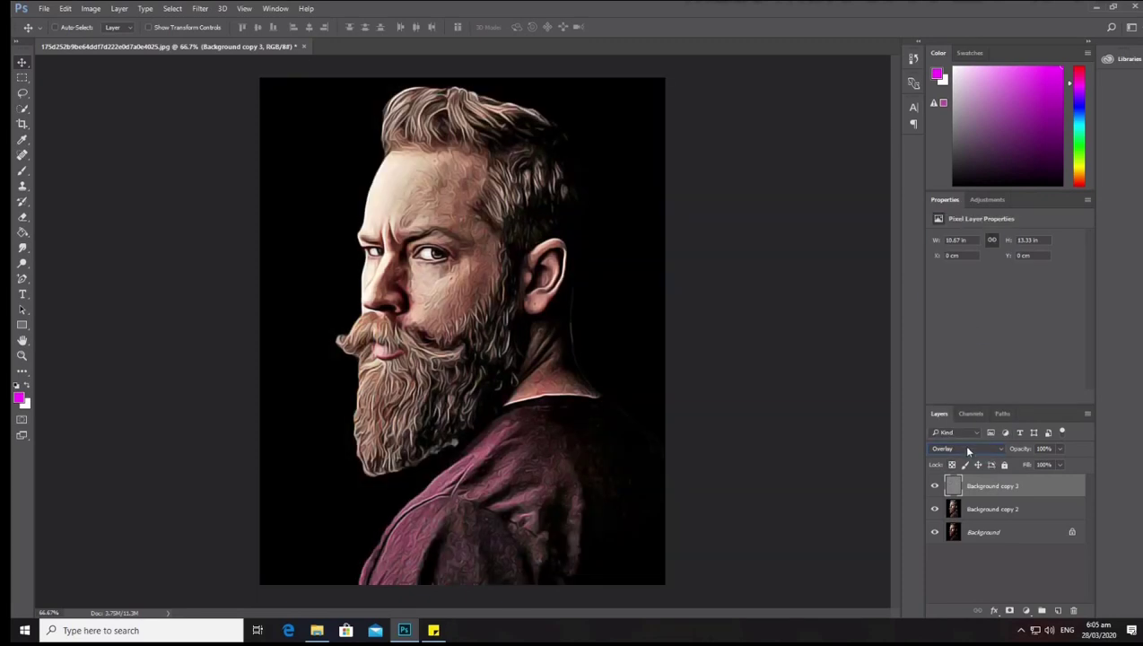
Compare the high-pass effect, then merge it with Background copy 2.
left_click(1013, 510, "shift")
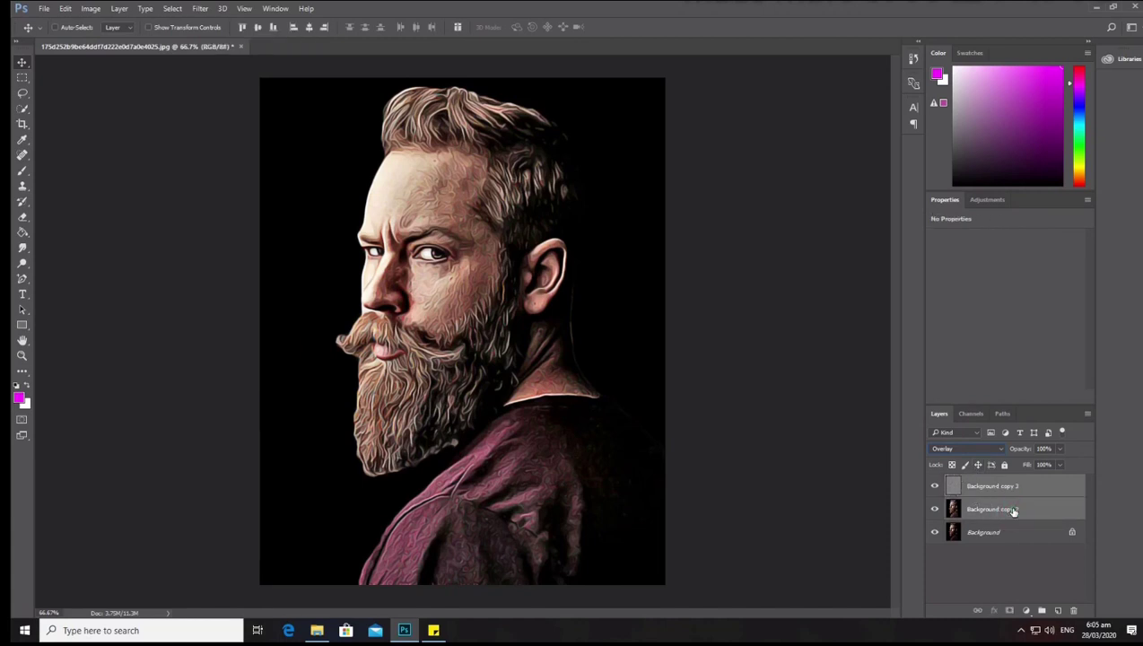
left_click(935, 486)
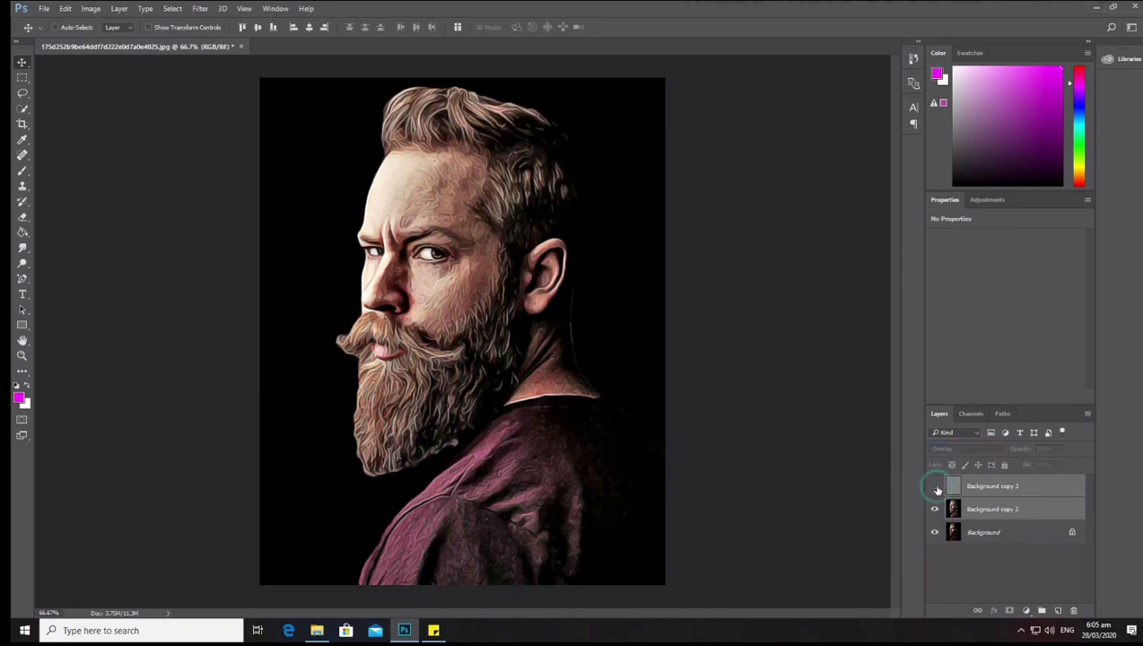
left_click(935, 487)
left_click(935, 486)
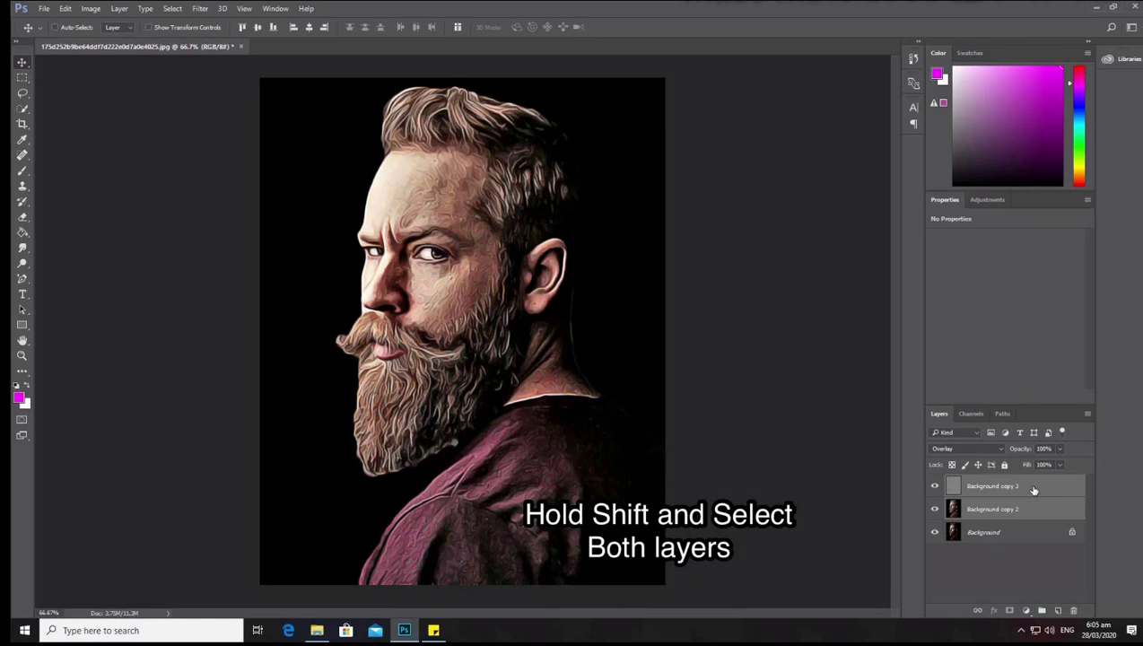
right_click(1030, 485)
left_click(961, 434)
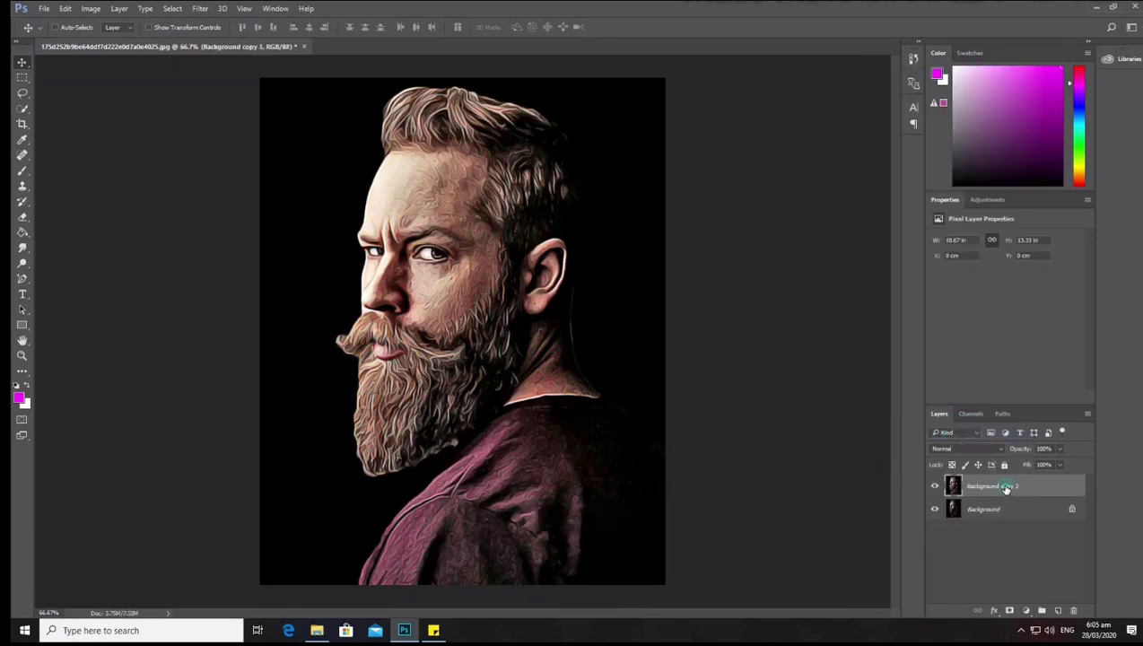
key("ctrl+minus")
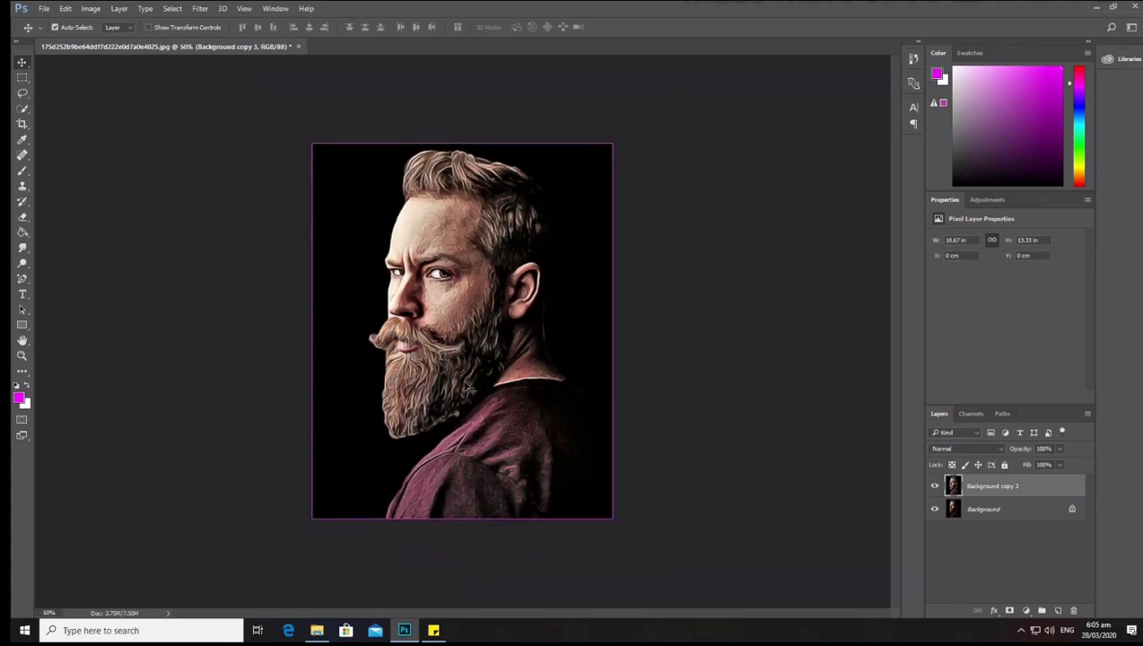
key("ctrl+minus")
key("ctrl+plus")
key("ctrl+plus")
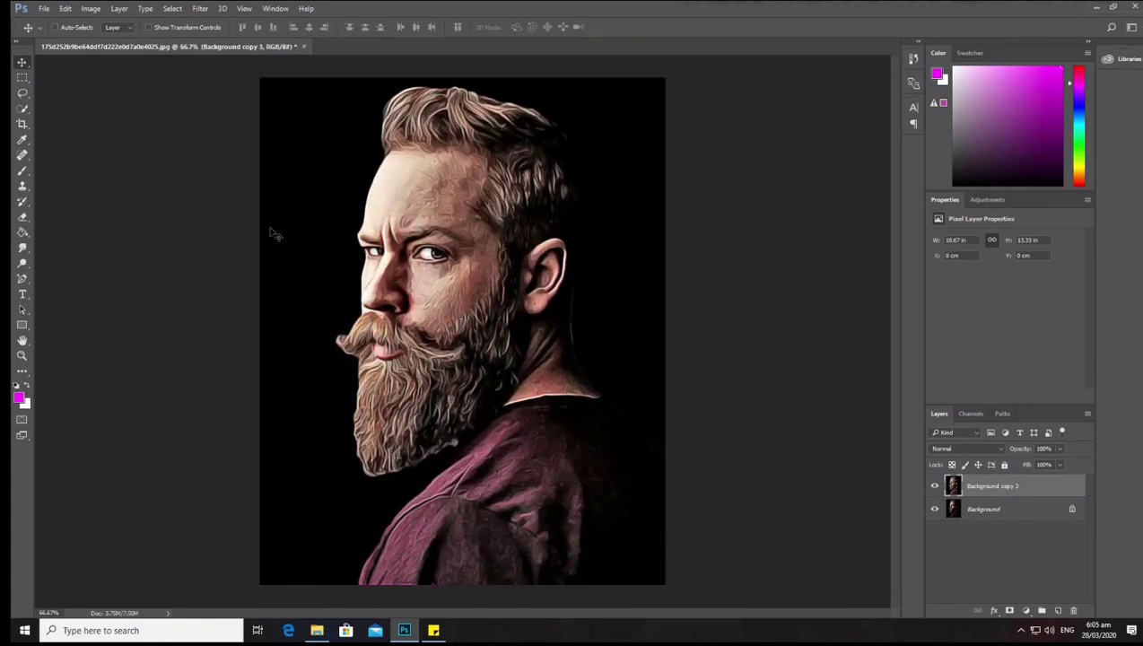
Select the Smudge tool and set its strength to 10%.
left_click(24, 248)
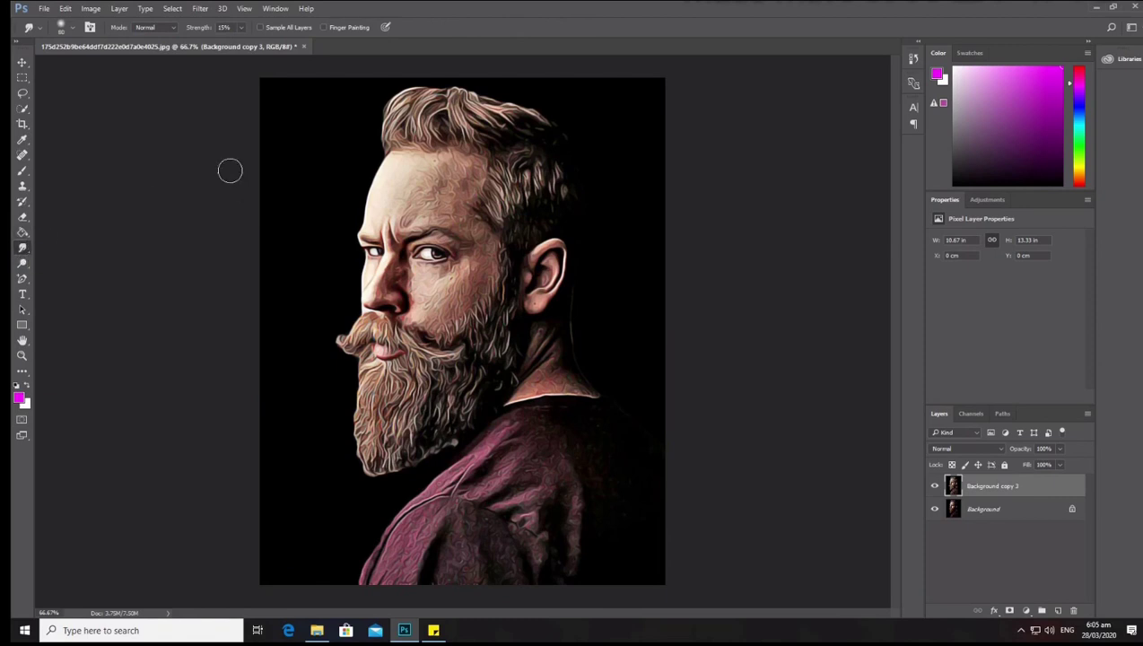
left_click(171, 26)
left_click(225, 27)
left_click(240, 28)
type("10")
key("Return")
Smudge the forehead and the cheeks below the eye.
left_click_drag(411, 191, 451, 181)
left_click(440, 202)
left_click(454, 278)
left_click_drag(453, 278, 420, 276)
mouse_move(419, 283)
left_mouse_down()
mouse_move(420, 302)
mouse_move(391, 280)
left_mouse_up()
mouse_move(439, 318)
left_mouse_down()
mouse_move(475, 288)
mouse_move(463, 220)
mouse_move(453, 220)
left_mouse_up()
Soften the frown lines, beside the nose, moustache, jaw and temple with smudge strokes.
mouse_move(399, 224)
left_mouse_down()
mouse_move(463, 183)
mouse_move(404, 177)
mouse_move(377, 204)
mouse_move(469, 165)
mouse_move(470, 177)
left_mouse_up()
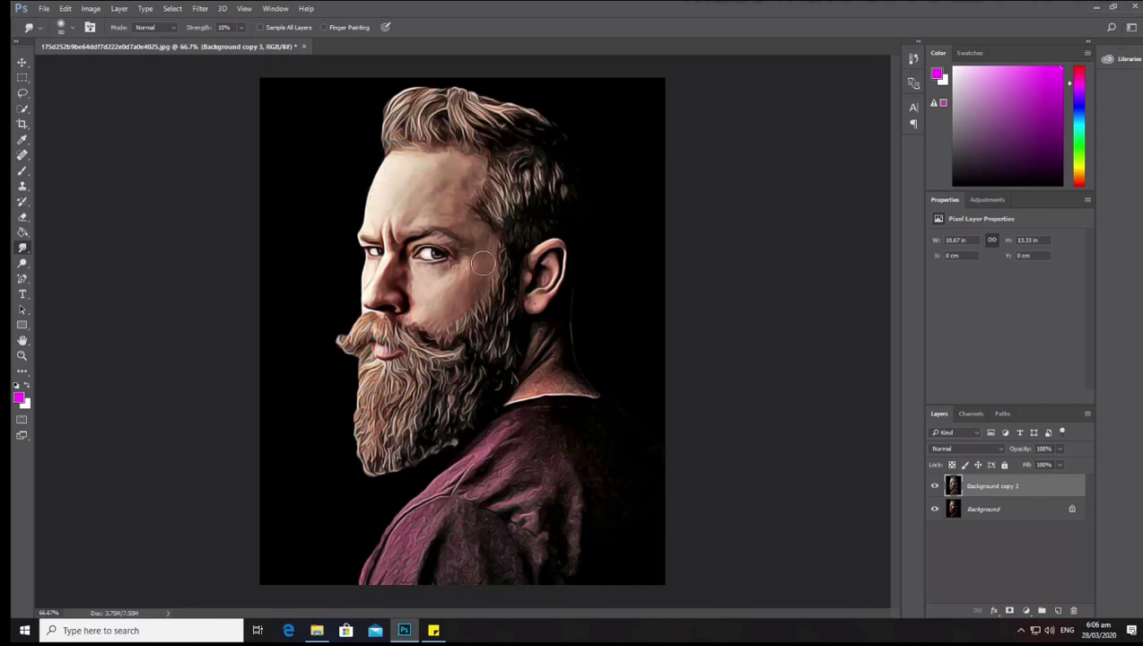
left_click_drag(483, 262, 449, 278)
left_click_drag(452, 225, 381, 238)
mouse_move(391, 272)
left_mouse_down()
mouse_move(375, 292)
mouse_move(411, 294)
mouse_move(395, 262)
left_mouse_up()
left_click_drag(407, 320, 441, 323)
left_click_drag(481, 293, 496, 238)
mouse_move(472, 182)
left_mouse_down()
mouse_move(467, 173)
mouse_move(461, 231)
mouse_move(415, 191)
mouse_move(449, 176)
left_mouse_up()
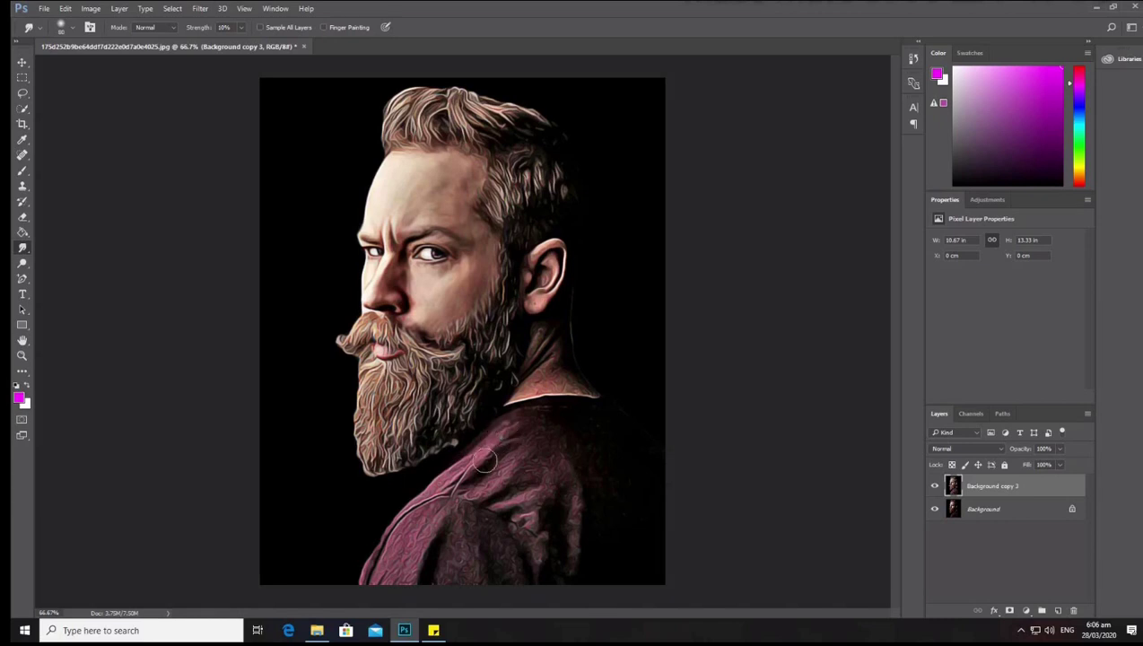
Smudge along the shirt's shoulder edge and over the lower shirt fabric.
mouse_move(499, 444)
left_mouse_down()
mouse_move(436, 489)
mouse_move(498, 458)
mouse_move(523, 459)
mouse_move(544, 433)
mouse_move(547, 371)
mouse_move(592, 388)
mouse_move(543, 332)
left_mouse_up()
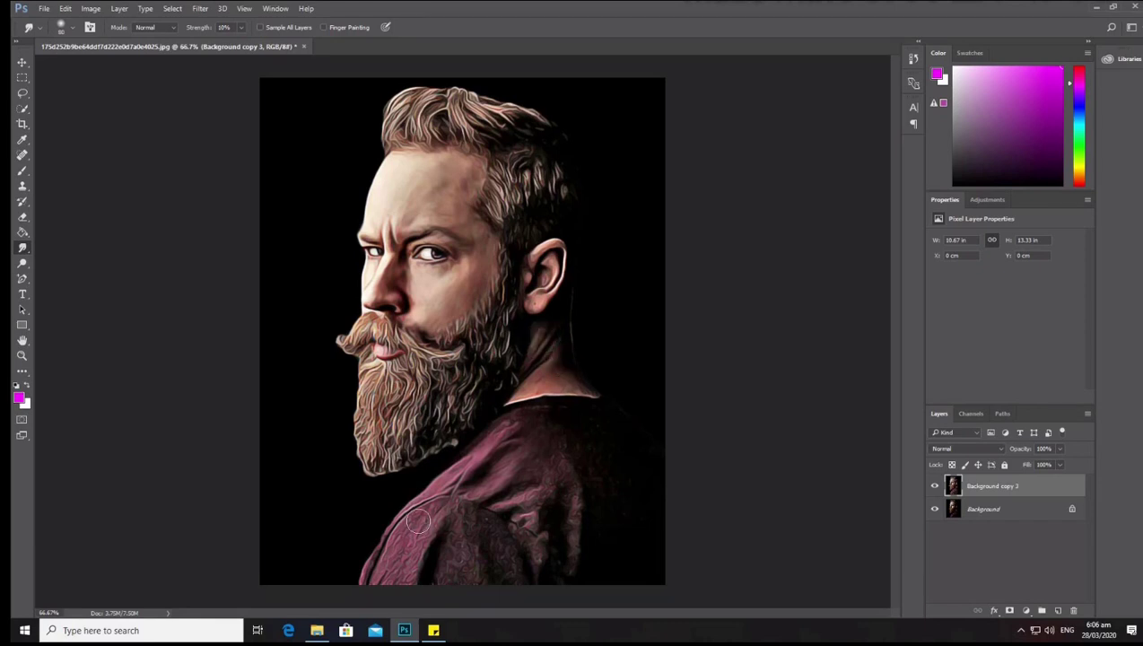
left_click_drag(409, 544, 397, 572)
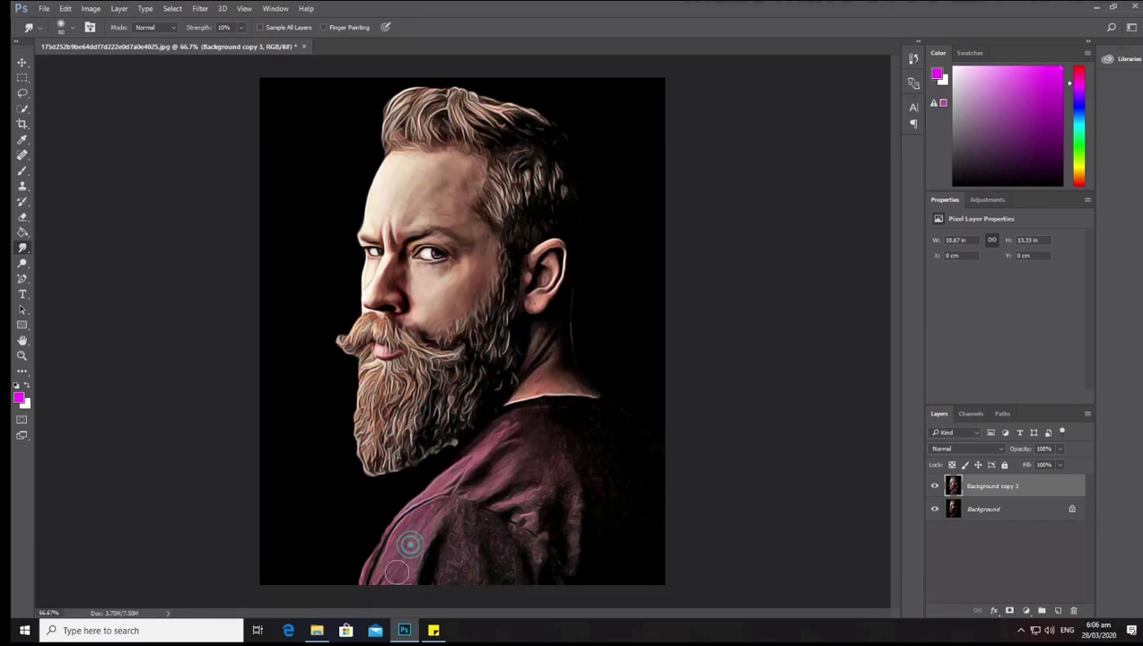
mouse_move(459, 523)
left_mouse_down()
mouse_move(444, 528)
mouse_move(471, 524)
left_mouse_up()
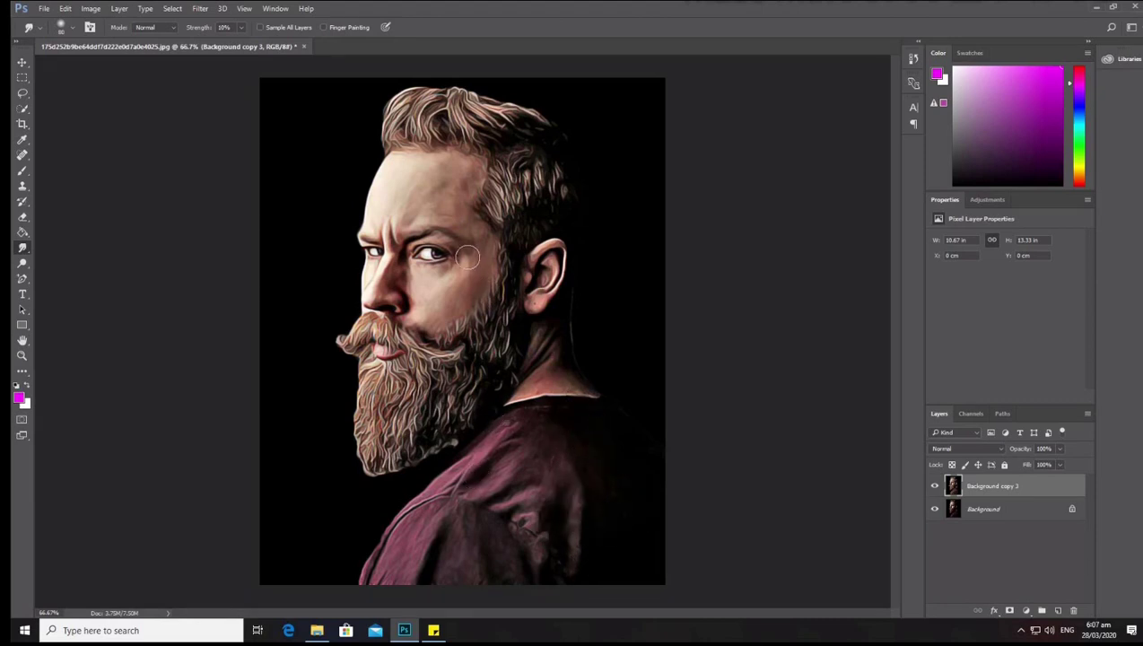
key("ctrl+minus")
key("ctrl+minus")
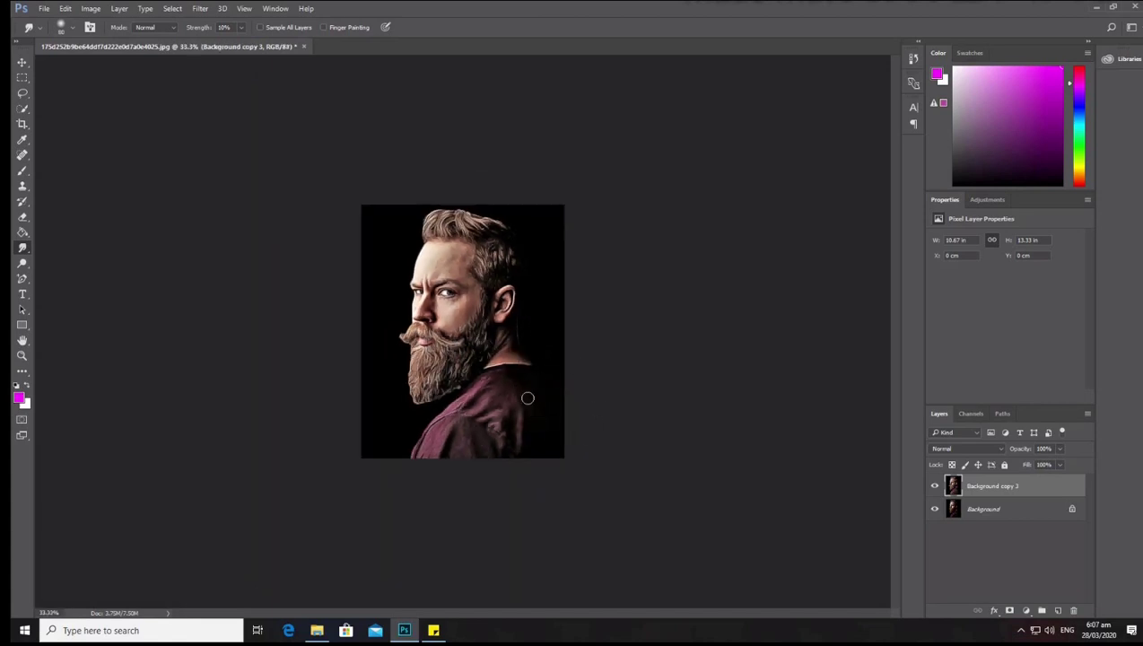
Add a new layer and paint magenta over the right side with a large soft brush.
key("ctrl+plus")
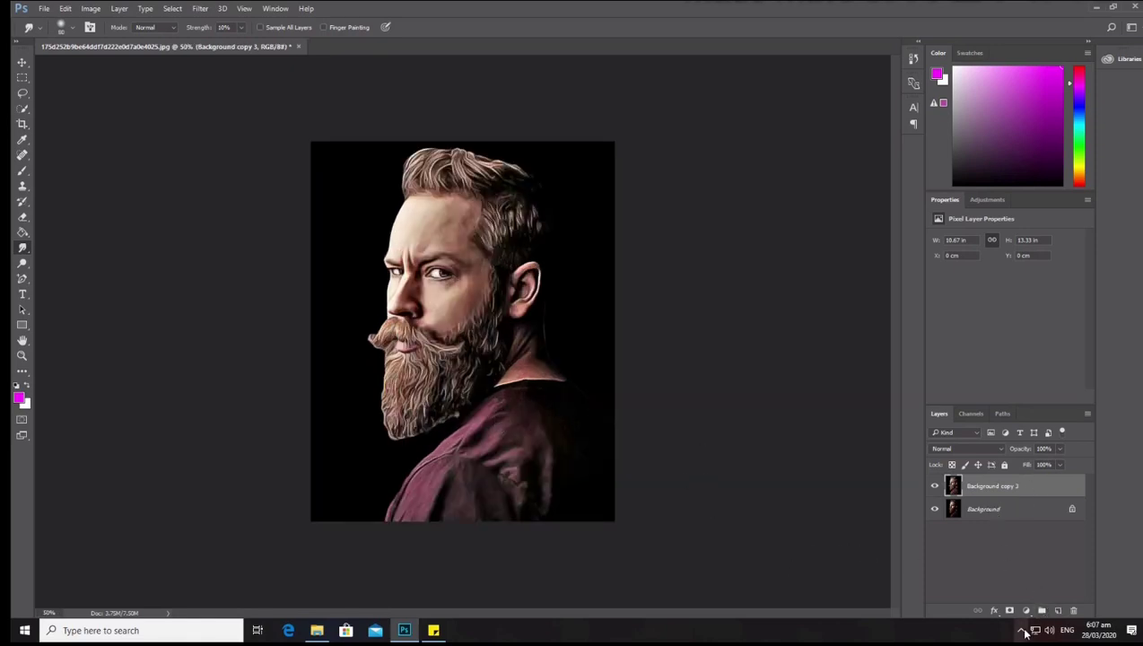
left_click(1058, 611)
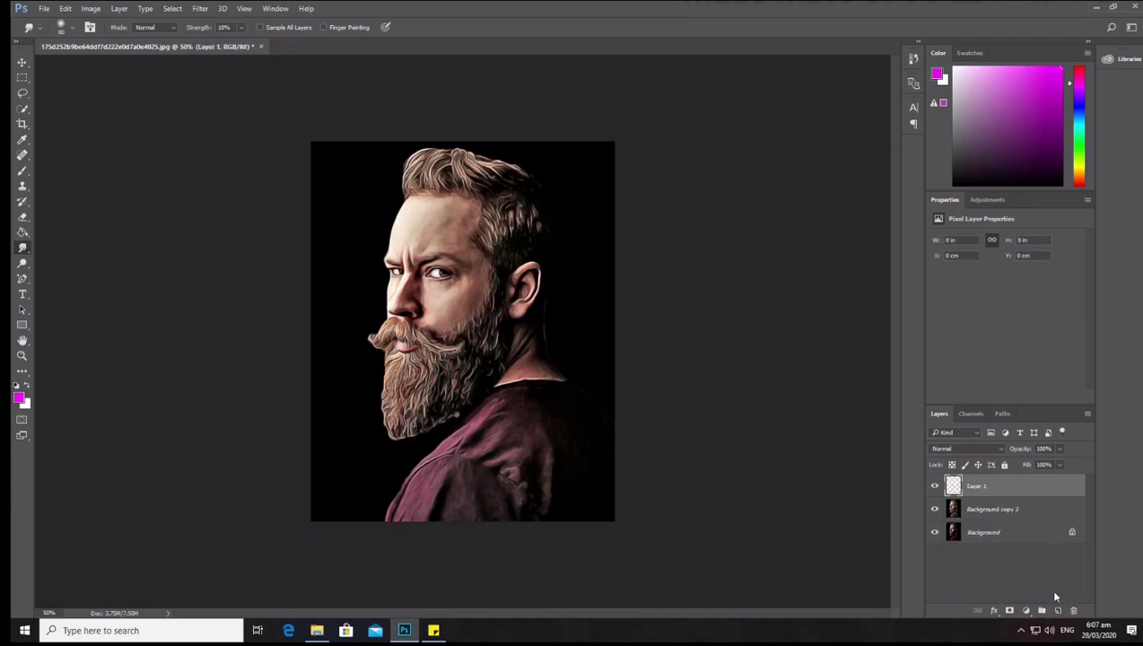
left_click(1002, 488)
left_click(24, 172)
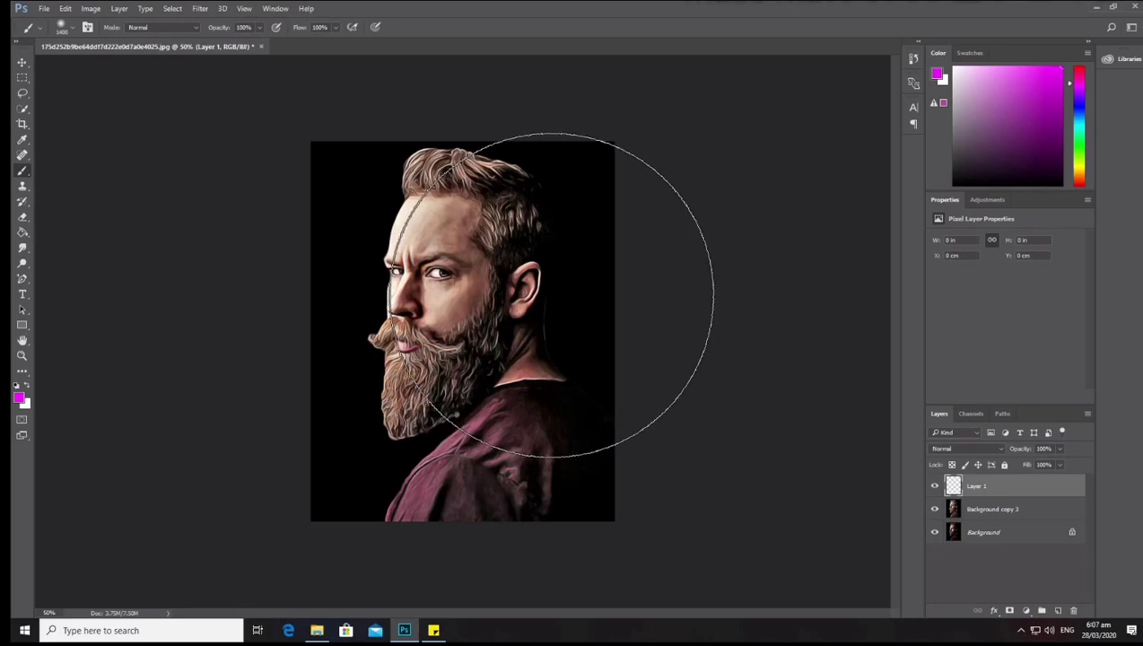
key("bracketright")
key("bracketright")
key("bracketright")
key("bracketright")
key("bracketright")
key("bracketright")
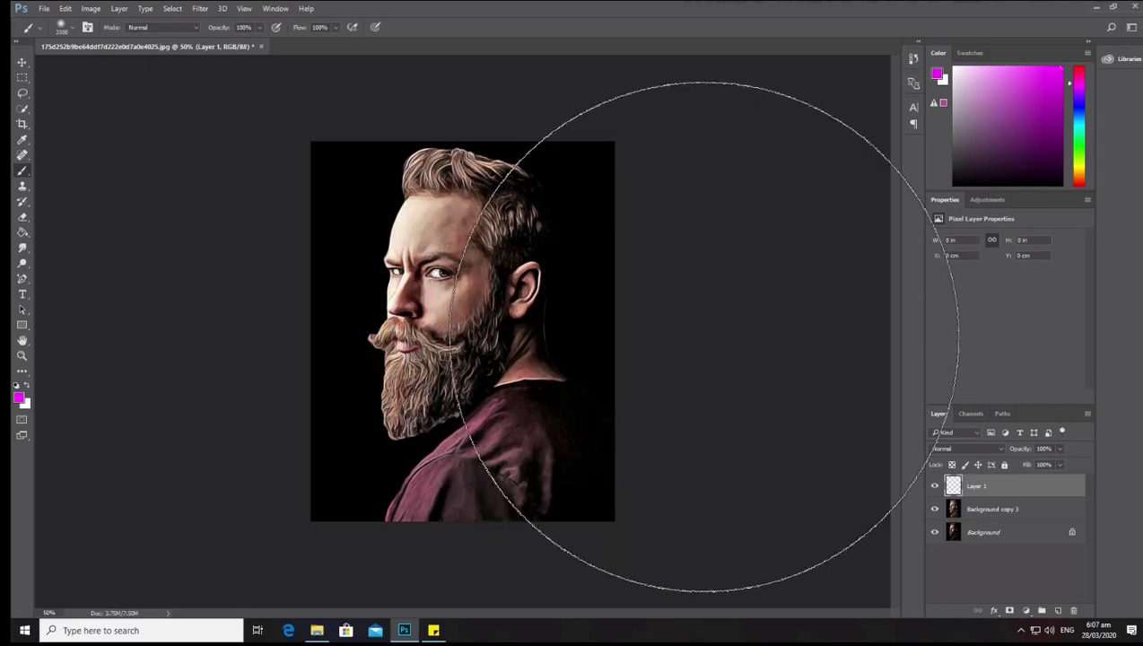
left_click(725, 338)
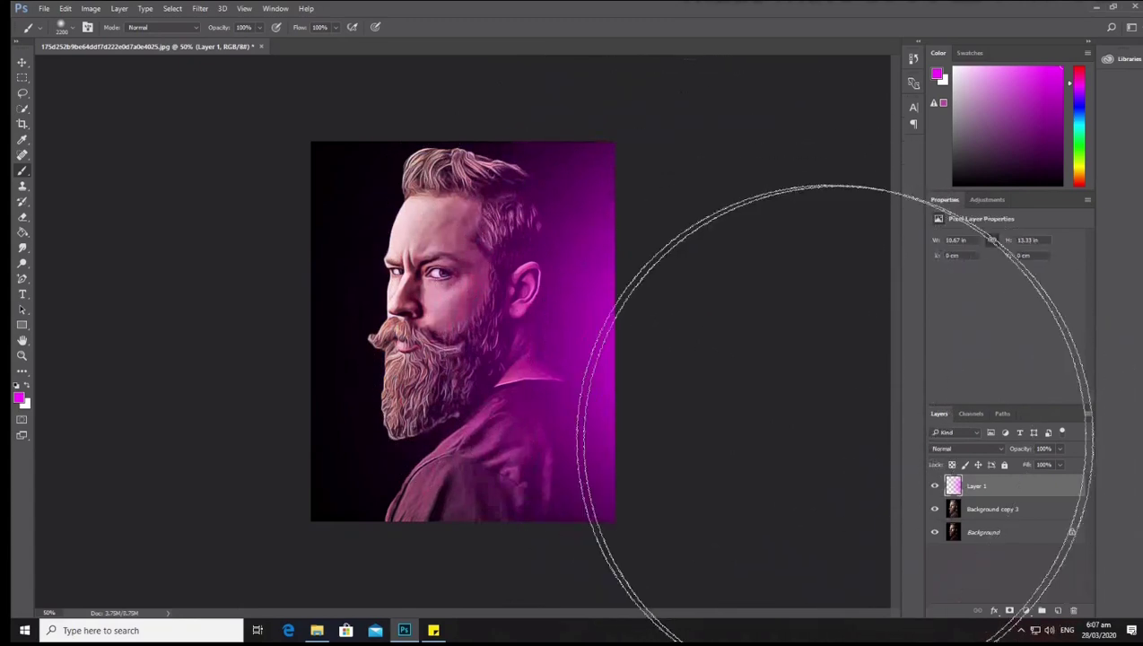
Change the foreground colour to pink ff0066 and paint over the left side.
left_click(18, 399)
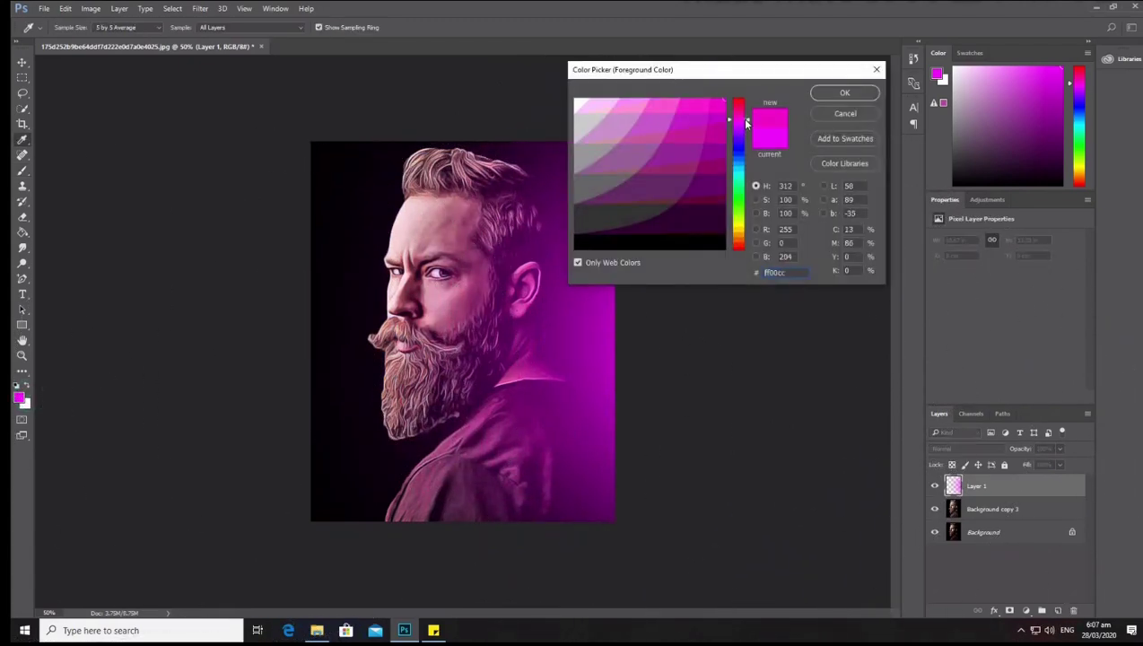
left_click_drag(745, 121, 732, 105)
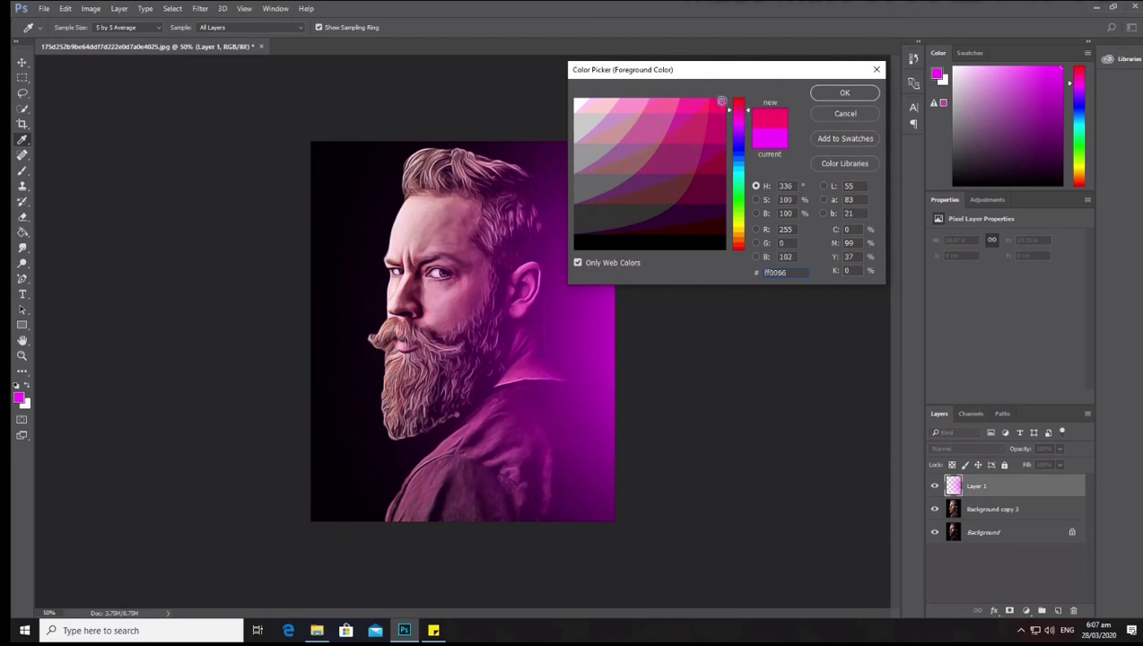
left_click(843, 95)
key("b")
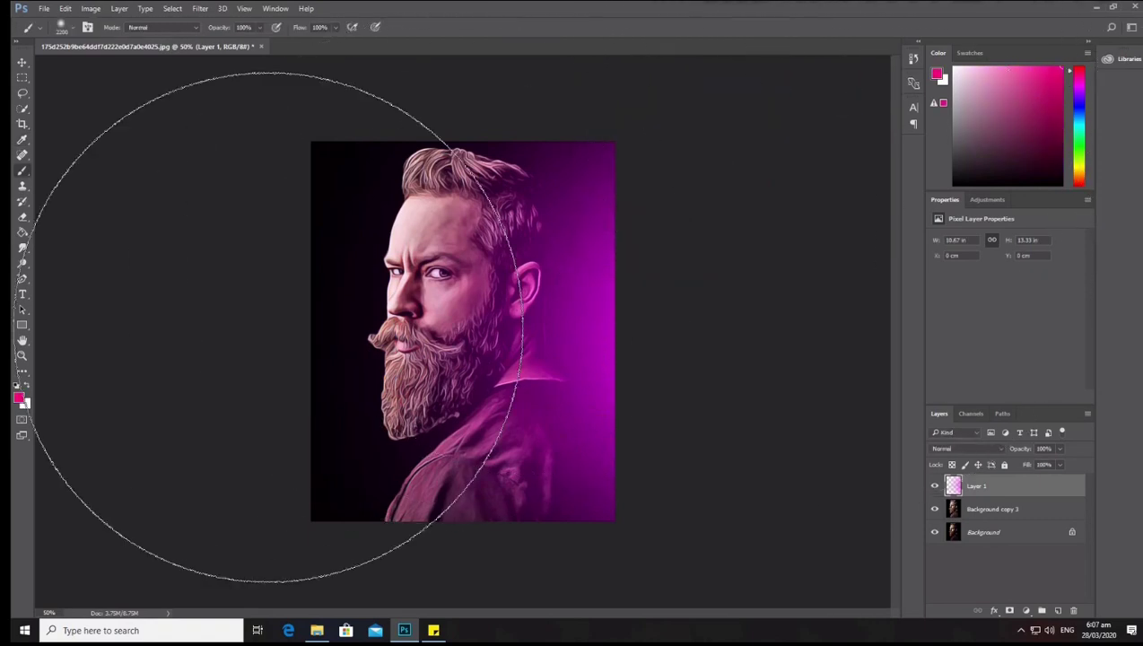
left_click(207, 324)
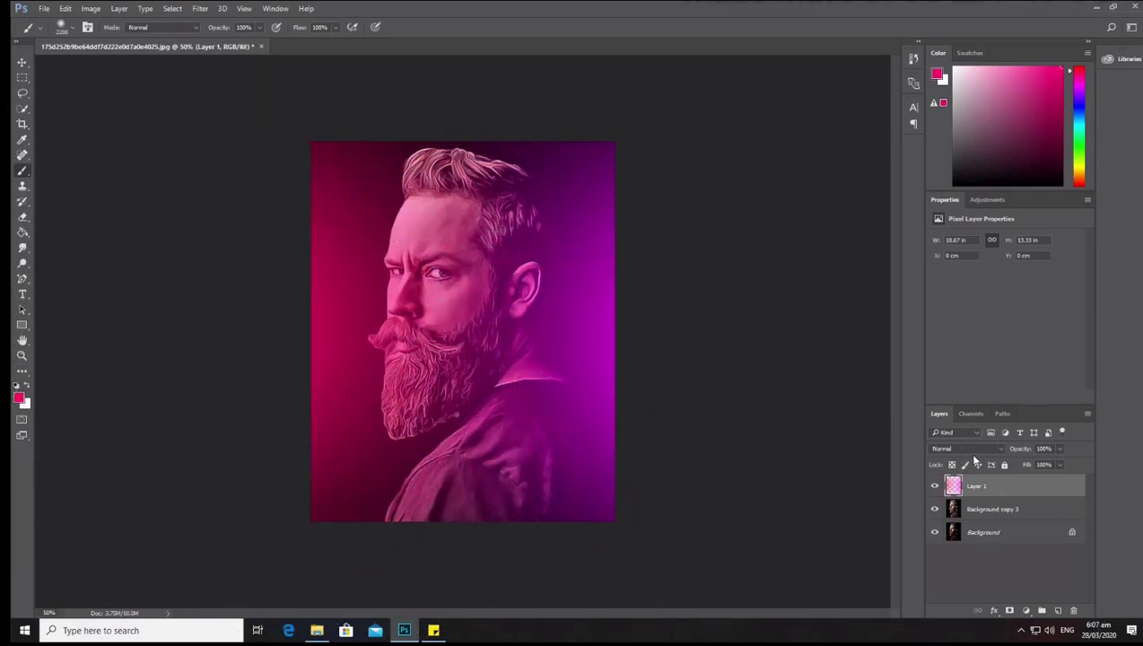
left_click(23, 62)
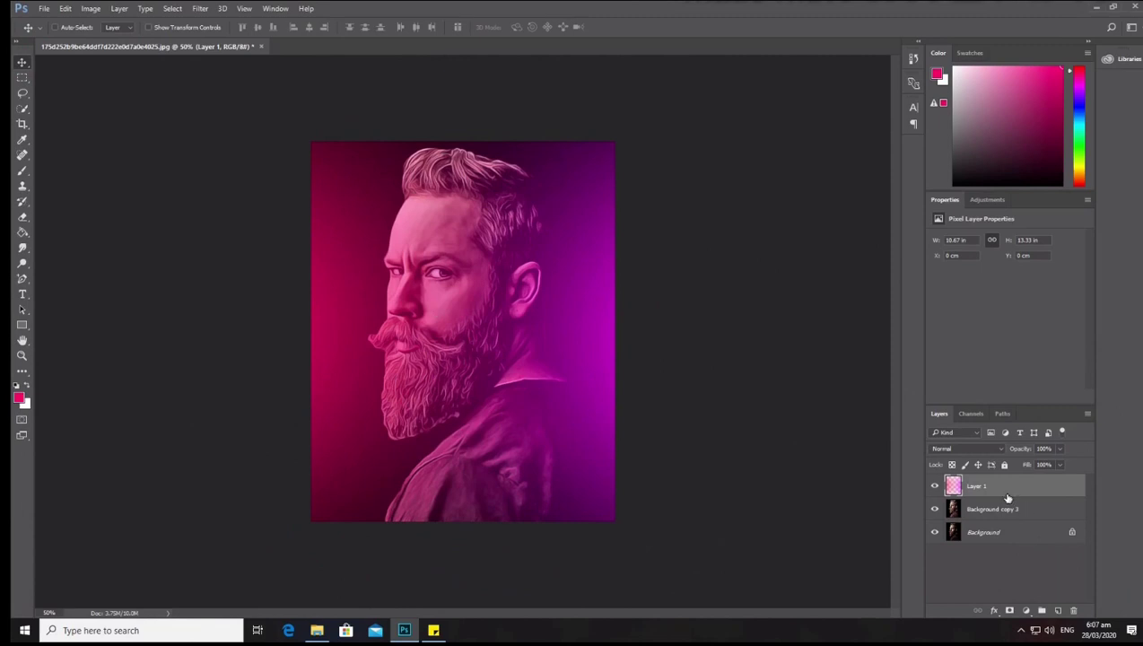
Set Layer 1 to Overlay at 39% opacity and toggle it to compare the tint.
left_click(965, 449)
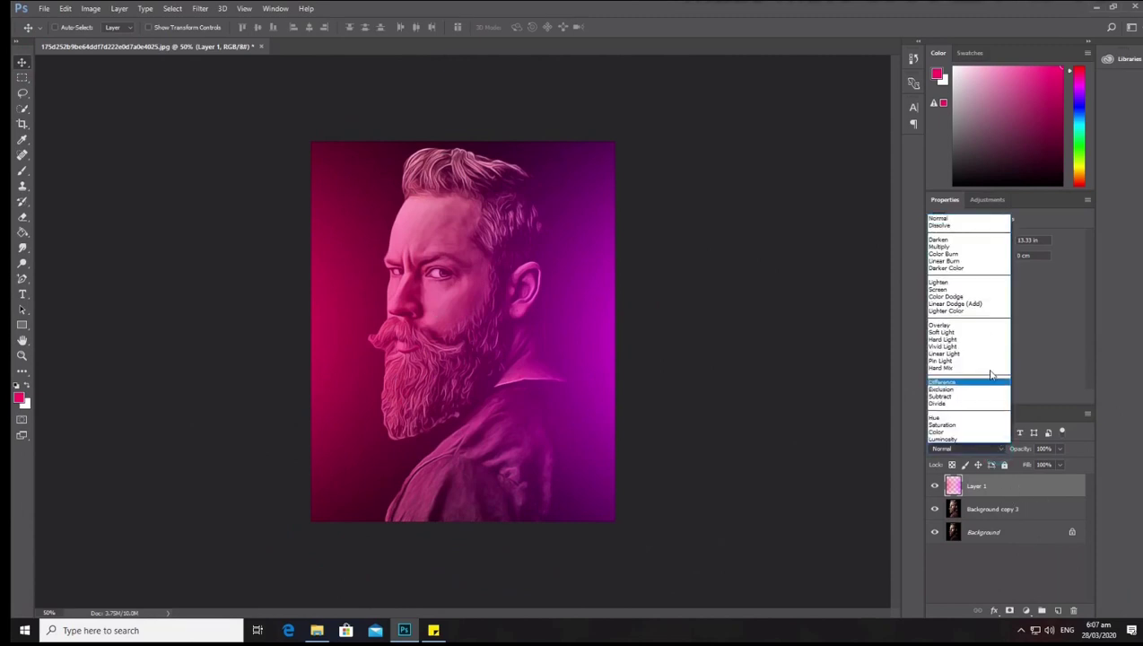
left_click(971, 325)
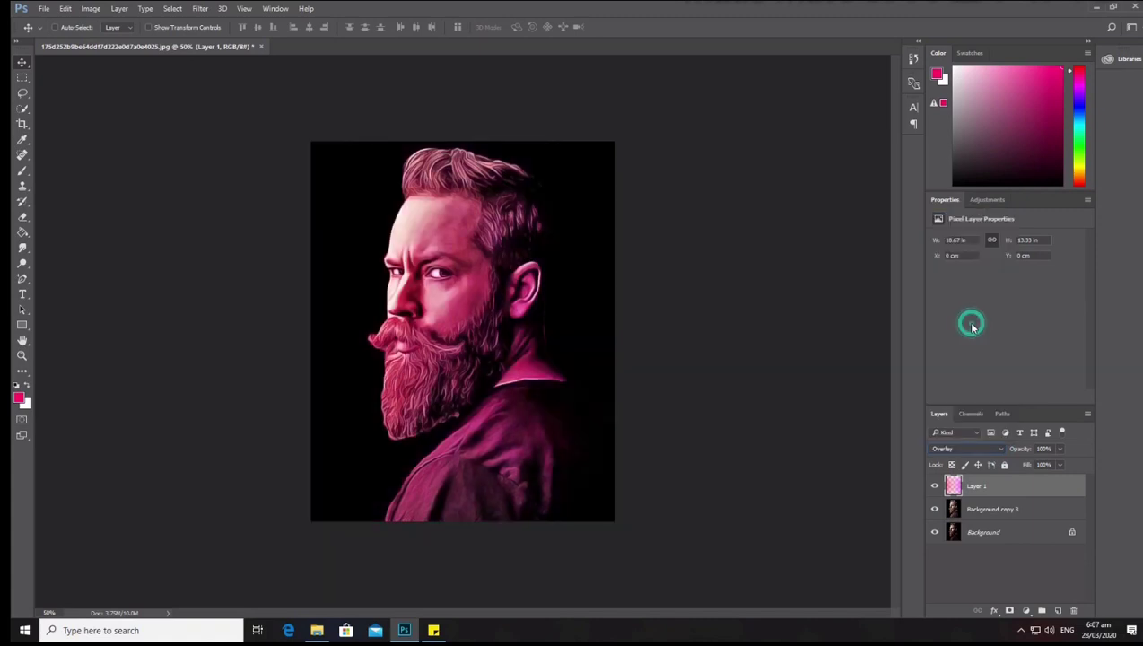
left_click(1059, 449)
left_click_drag(1062, 464, 1033, 464)
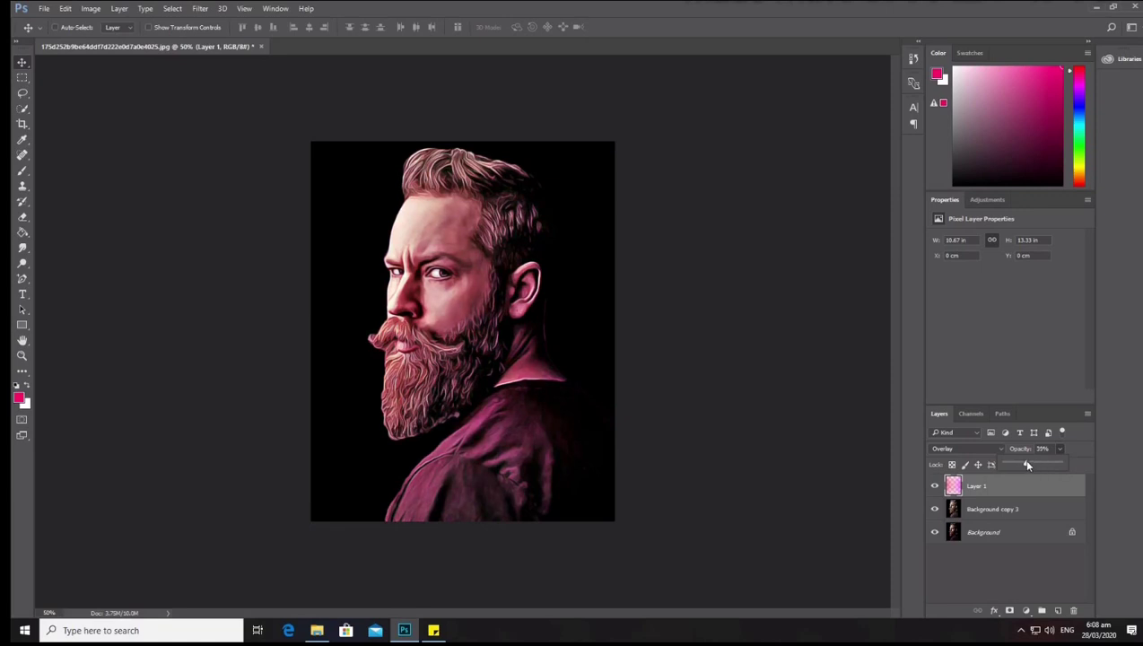
left_click(1007, 508)
left_click(936, 487)
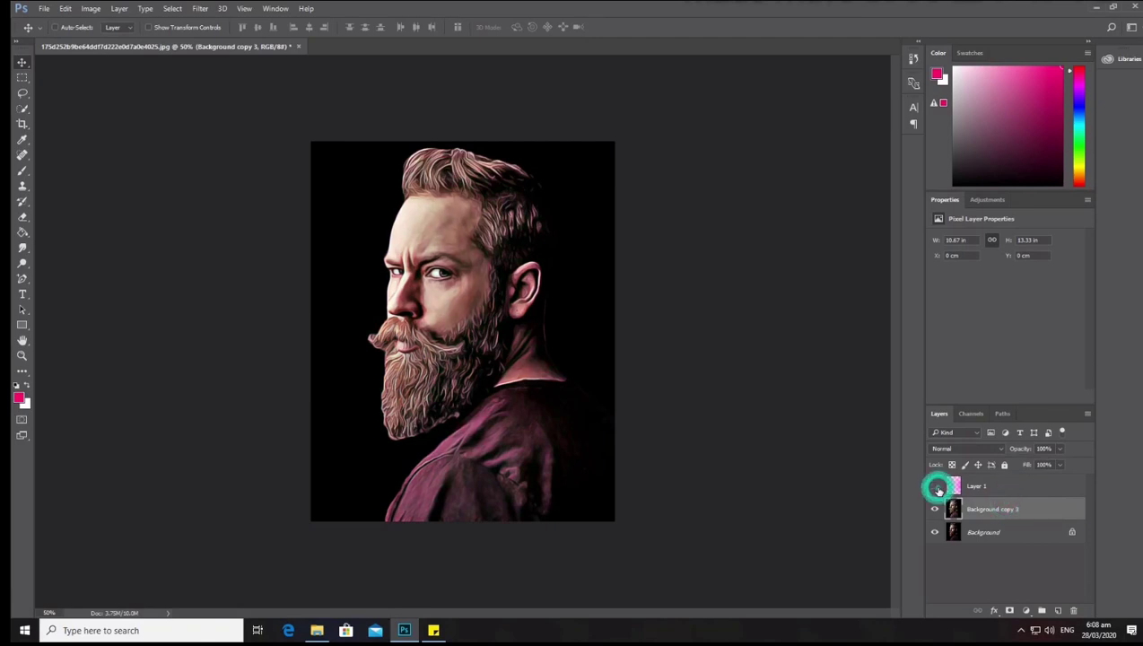
left_click(938, 487)
left_click(1033, 487)
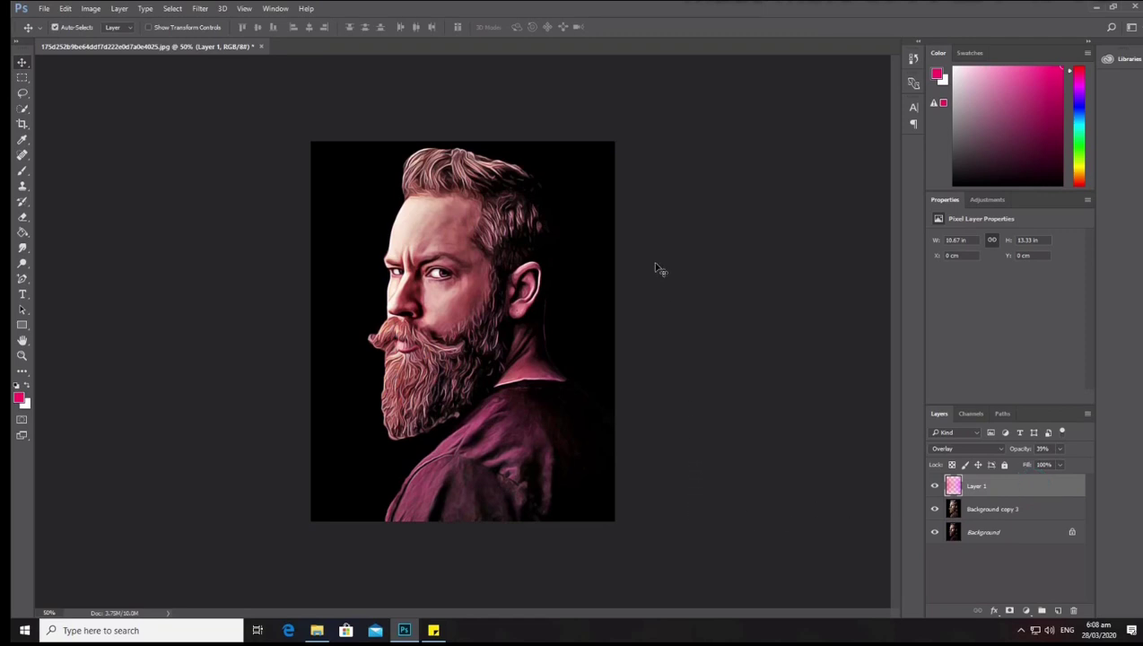
key("ctrl+minus")
key("ctrl+minus")
key("ctrl+plus")
key("ctrl+plus")
key("ctrl+plus")
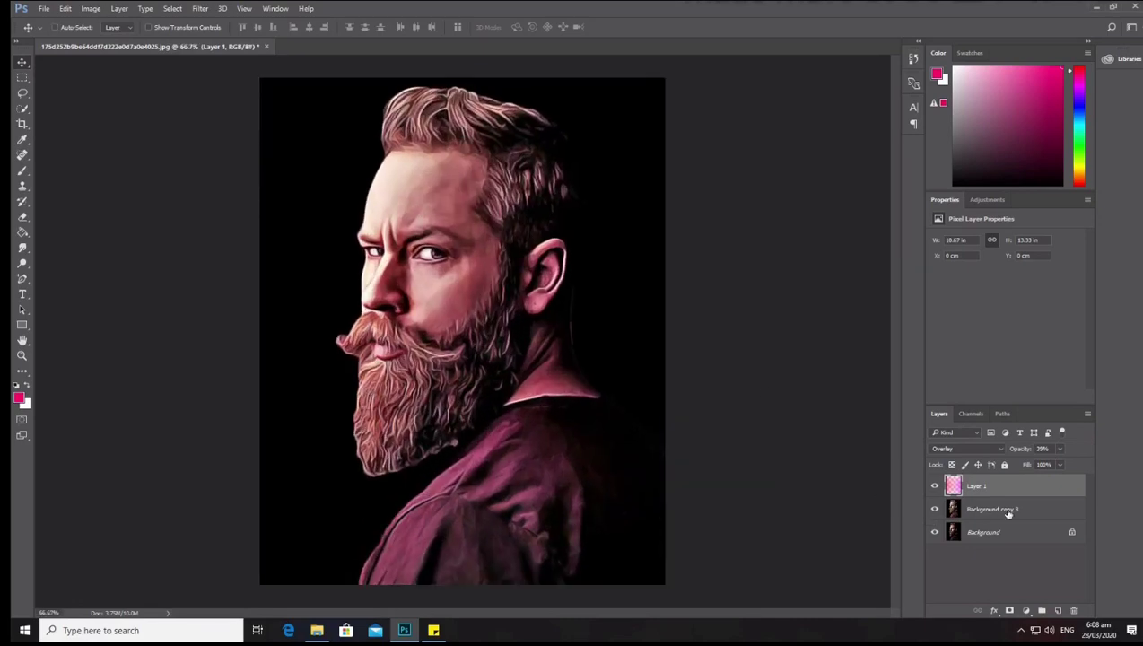
Merge Layer 1 with Background copy 3, then toggle the result against the original photo.
left_click(1008, 509, "shift")
right_click(1009, 509)
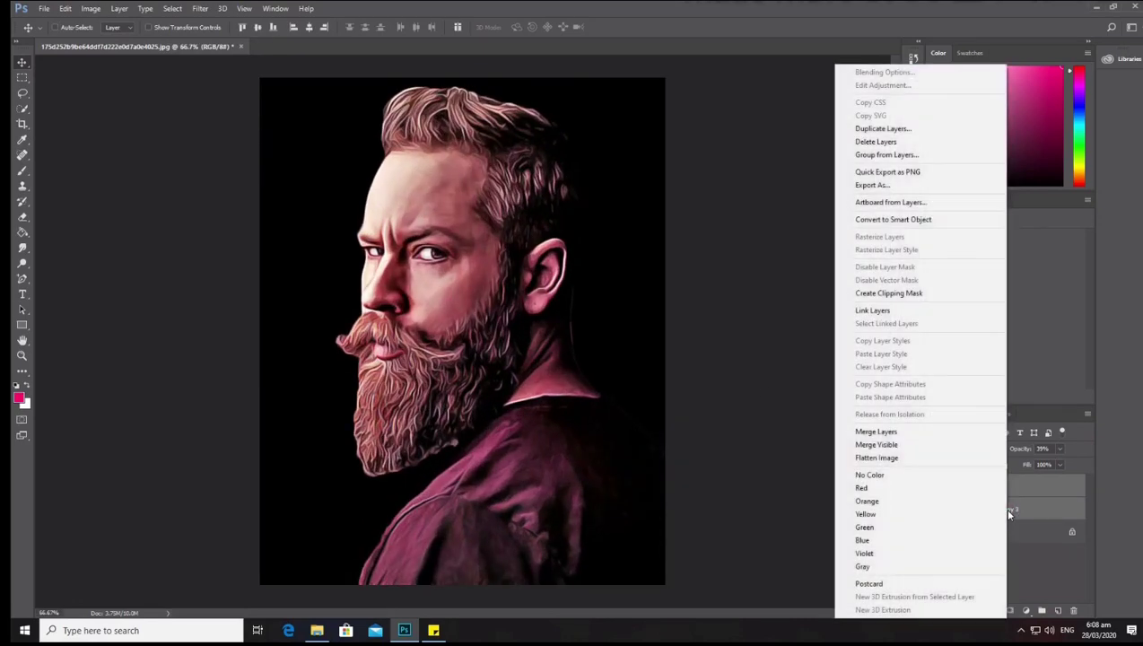
left_click(931, 435)
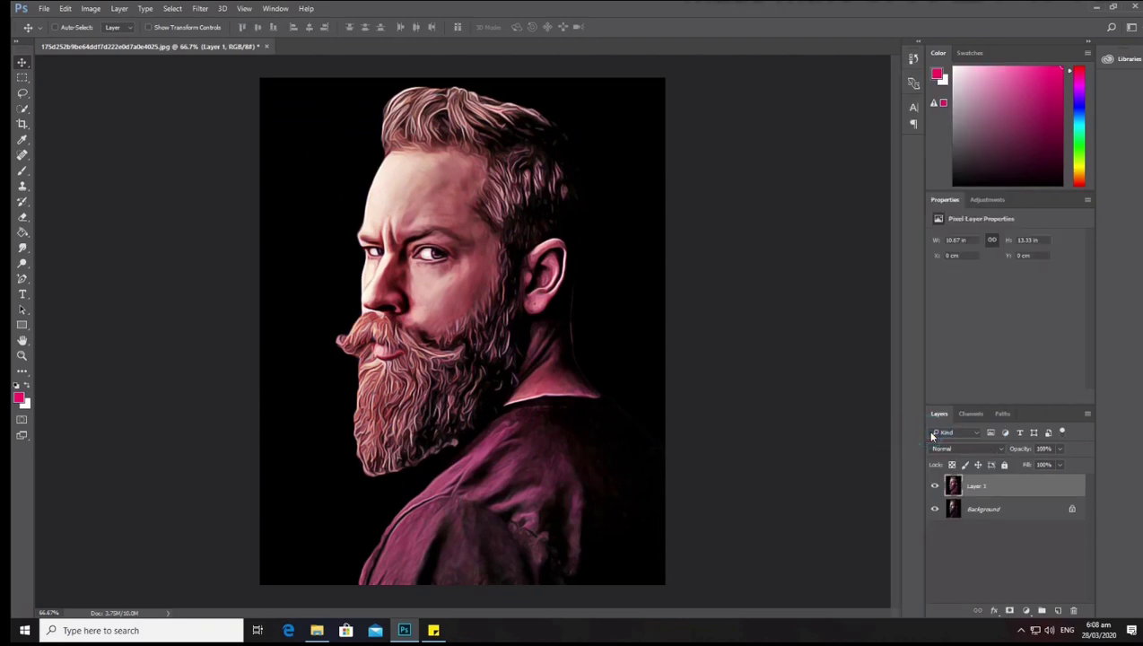
left_click(934, 487)
left_click(933, 488)
left_click(933, 487)
key("ctrl+minus")
key("ctrl+minus")
left_click(933, 487)
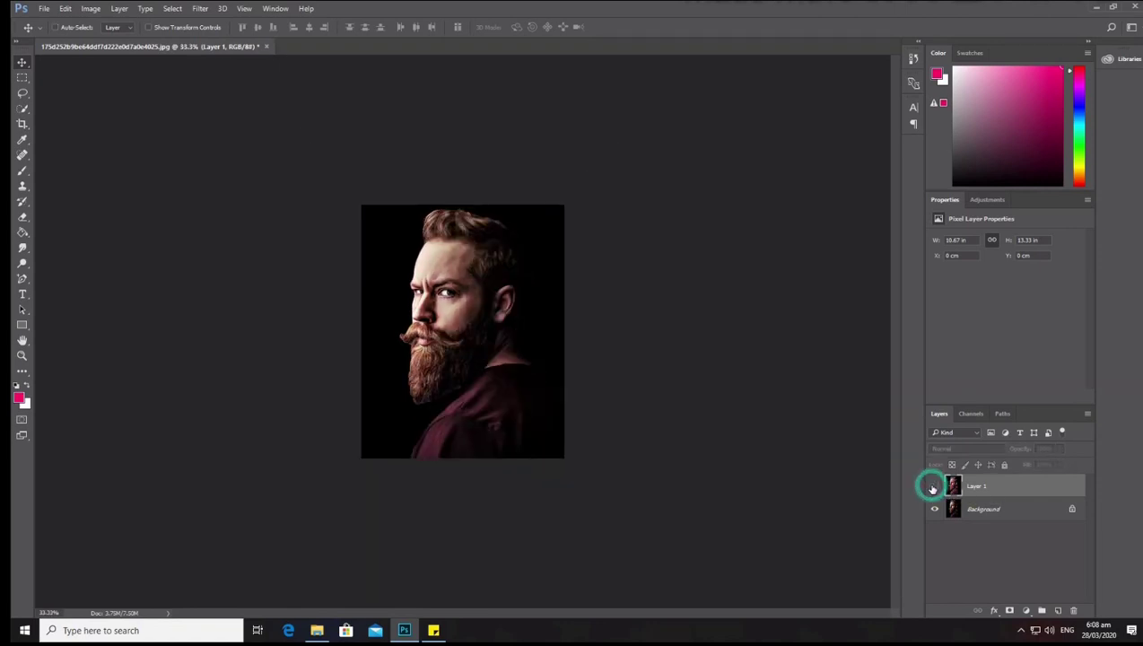